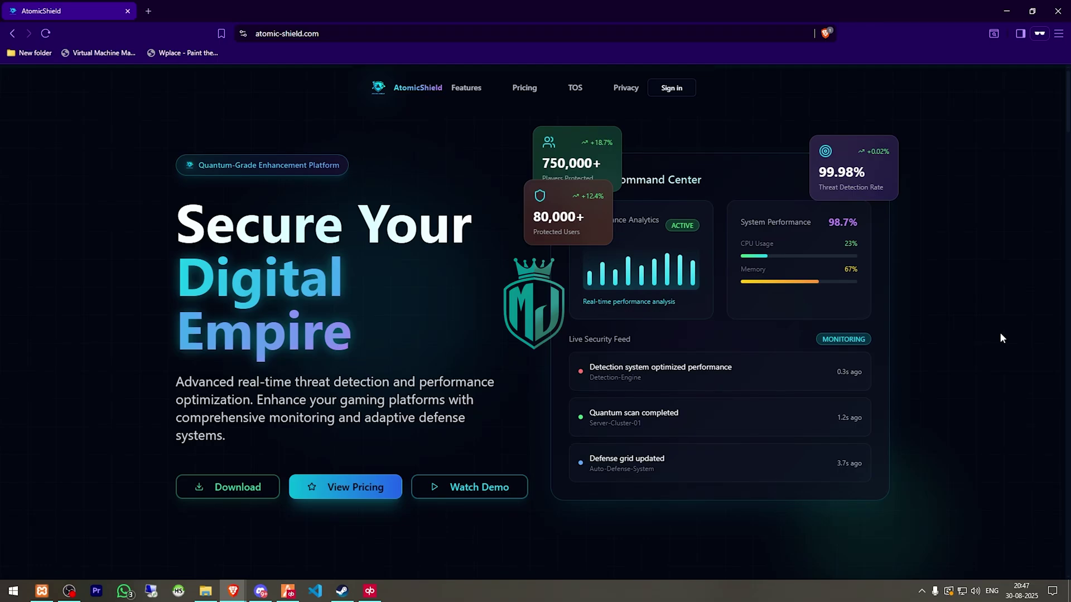
# Scroll down the landing page to the pricing plans: Basic $40, Pro $80, Enterprise $250
pyautogui.scroll(-6, 1001, 334)
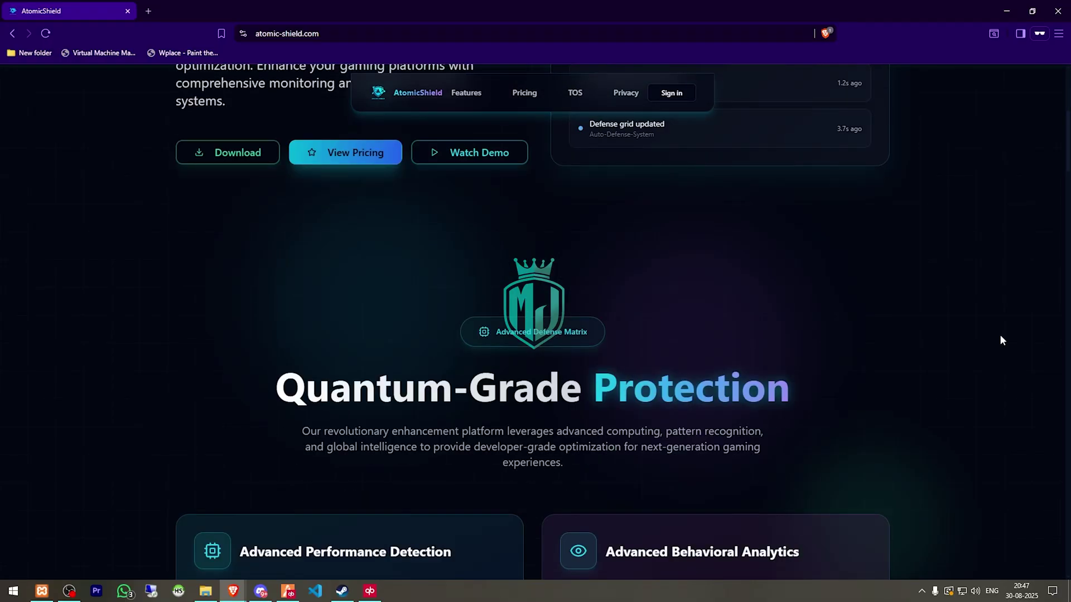
pyautogui.scroll(-5, 1001, 340)
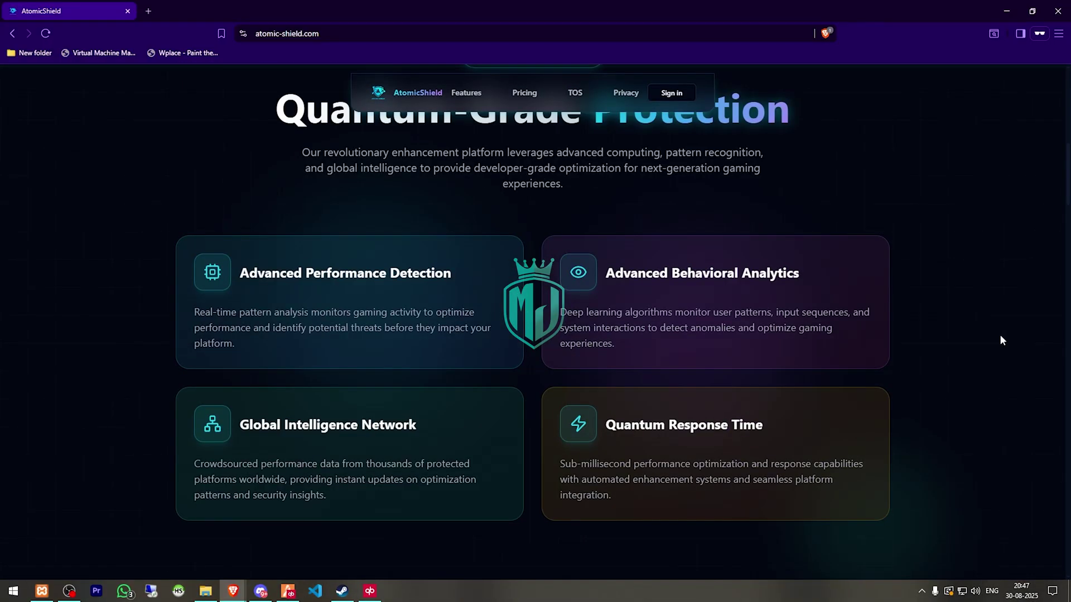
pyautogui.scroll(-7, 1001, 341)
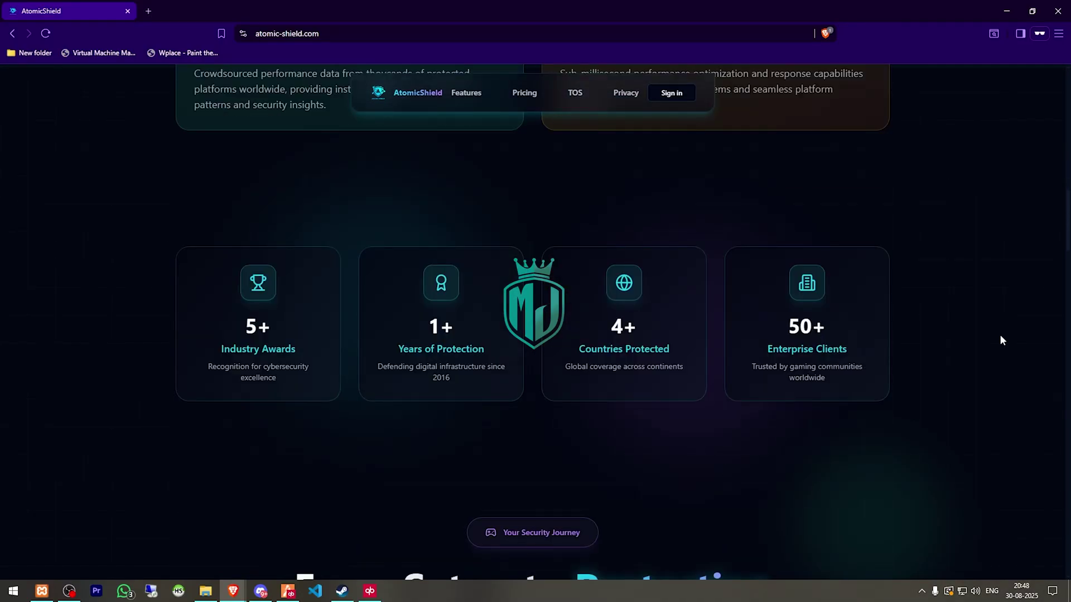
pyautogui.scroll(4, 1000, 340)
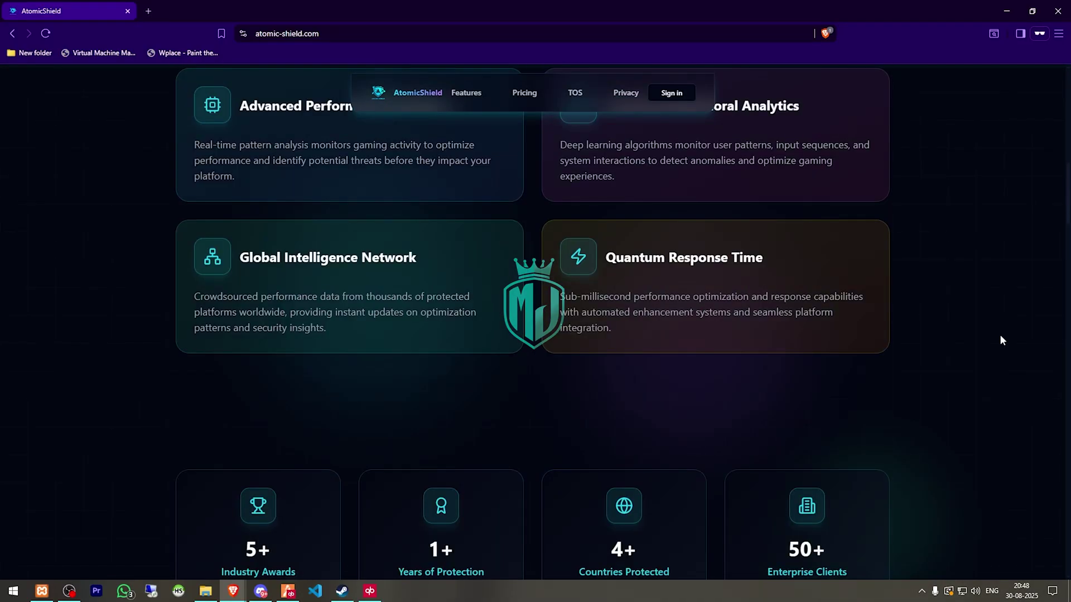
pyautogui.scroll(-2, 1001, 340)
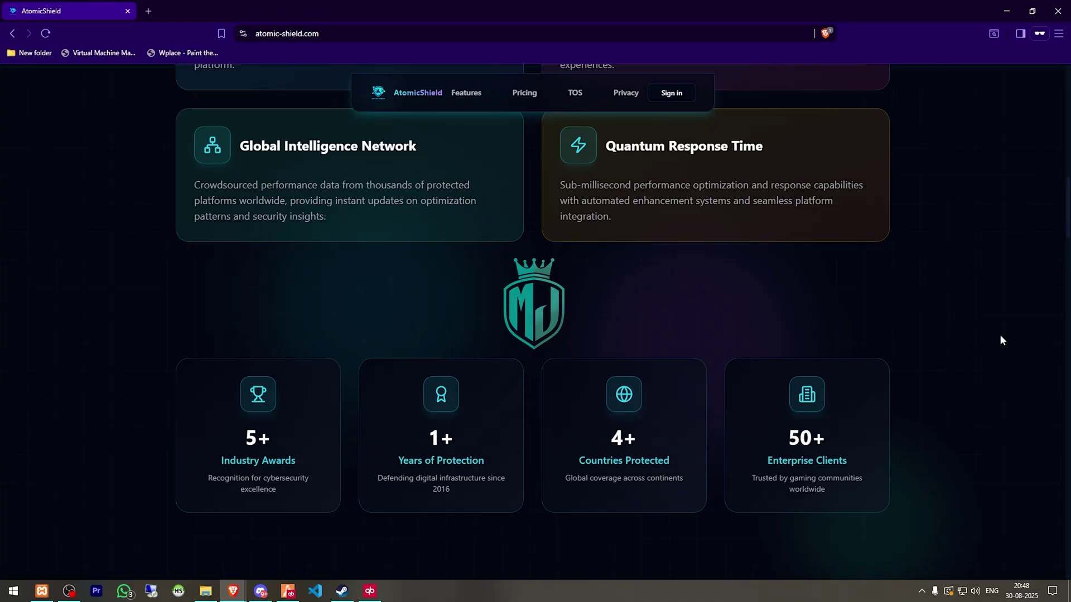
pyautogui.scroll(-8, 1000, 340)
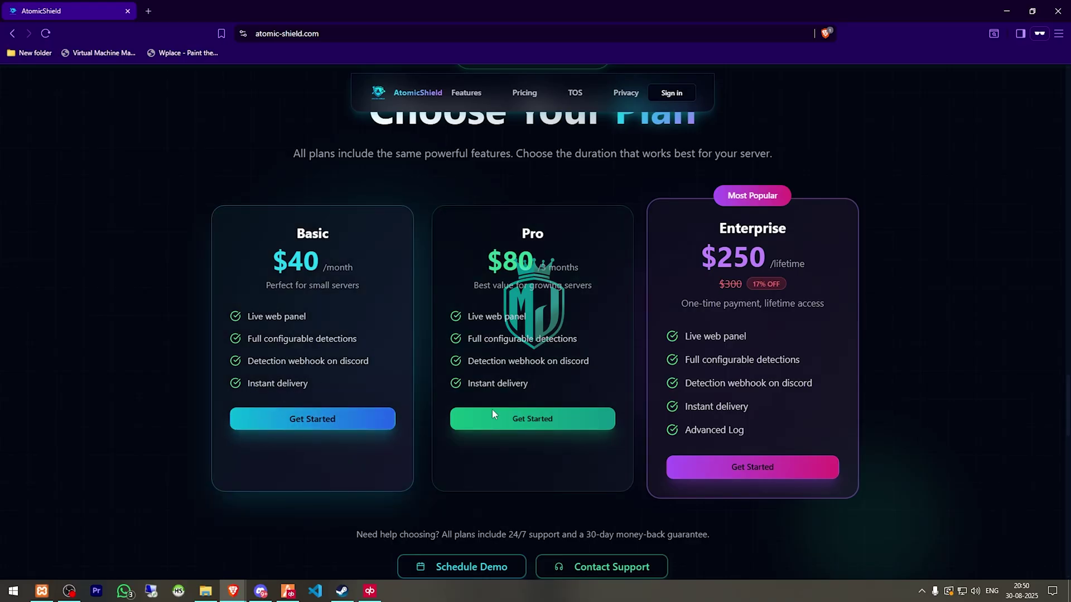
# Preview the Basic plan payment options, then sign in via Sign up to reach the Control Center
pyautogui.click(363, 421)
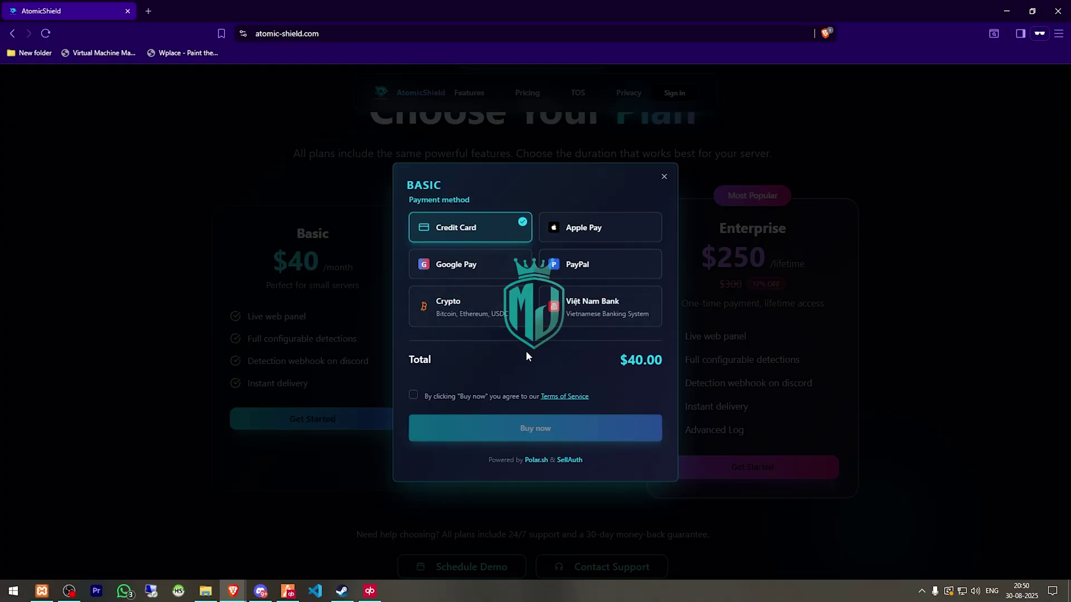
pyautogui.click(664, 176)
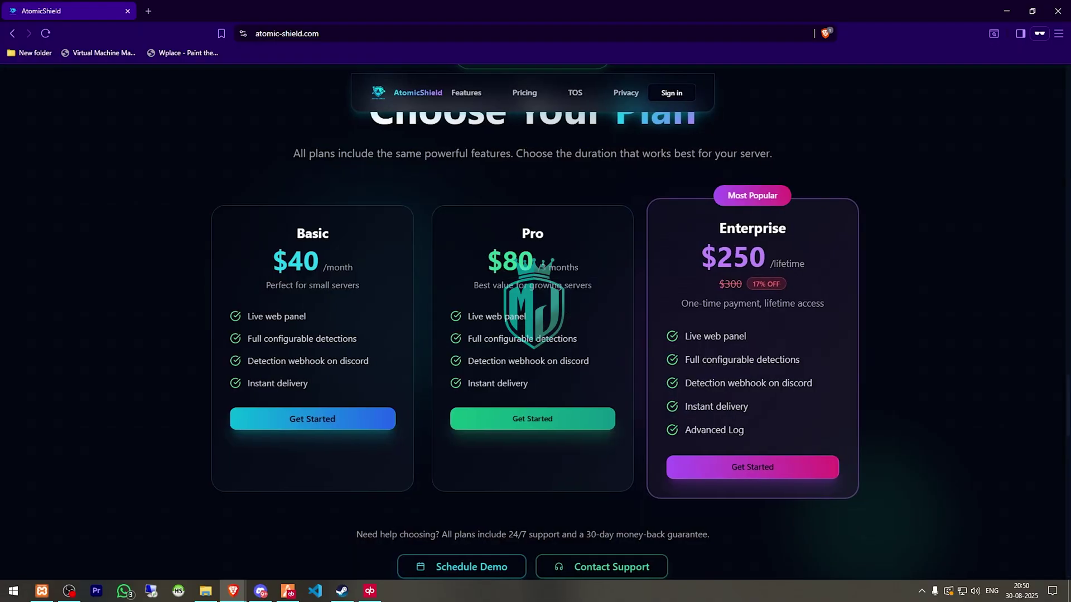
pyautogui.scroll(15, 641, 224)
pyautogui.click(672, 93)
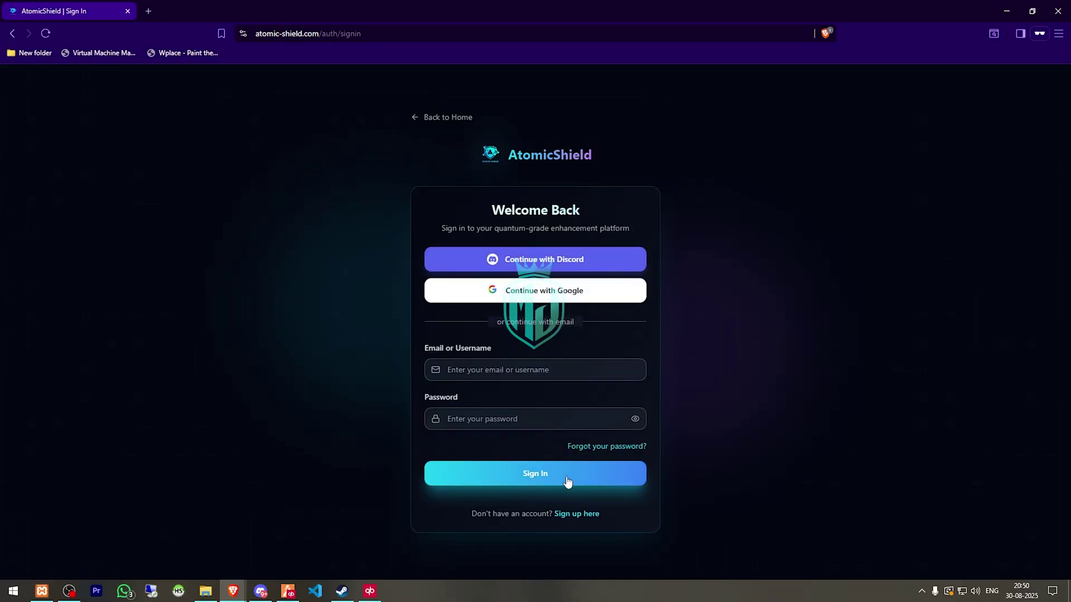
pyautogui.click(585, 513)
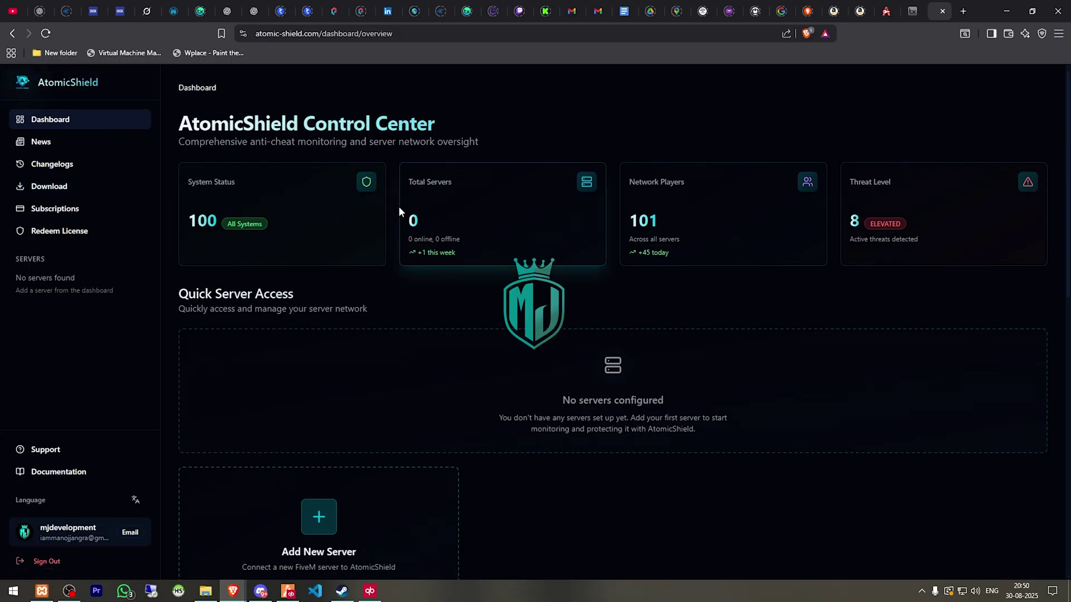
# Try redeeming a license key on the Redeem License page
pyautogui.click(59, 231)
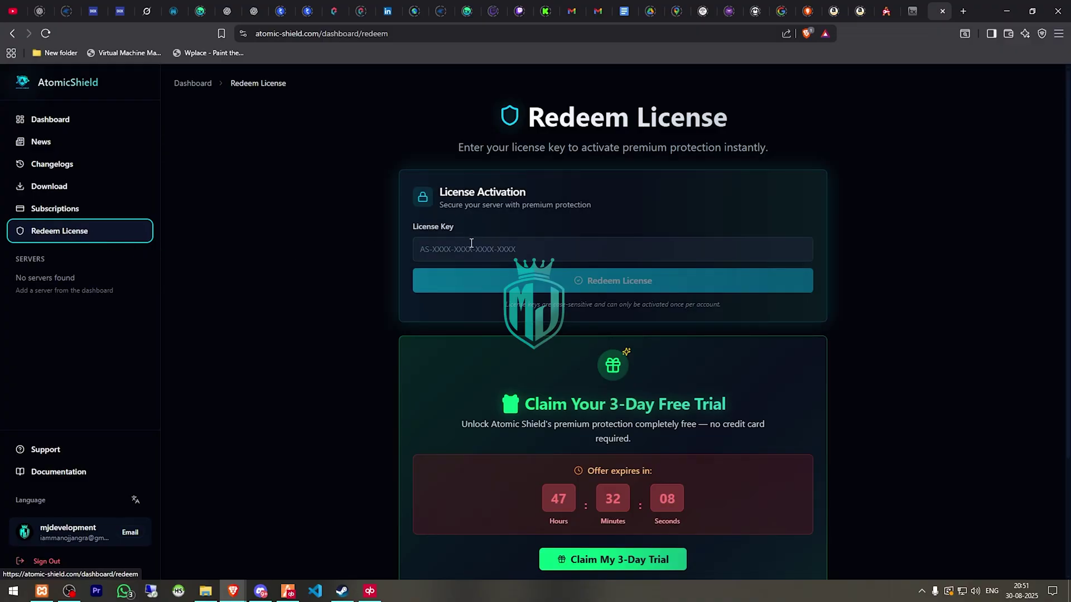
pyautogui.click(501, 257)
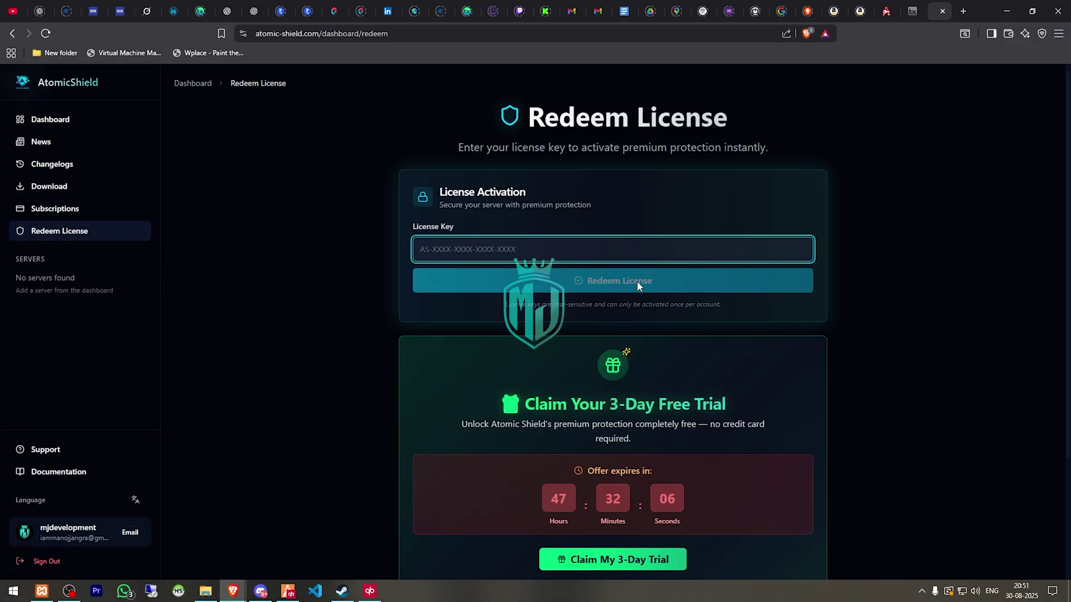
pyautogui.click(588, 284)
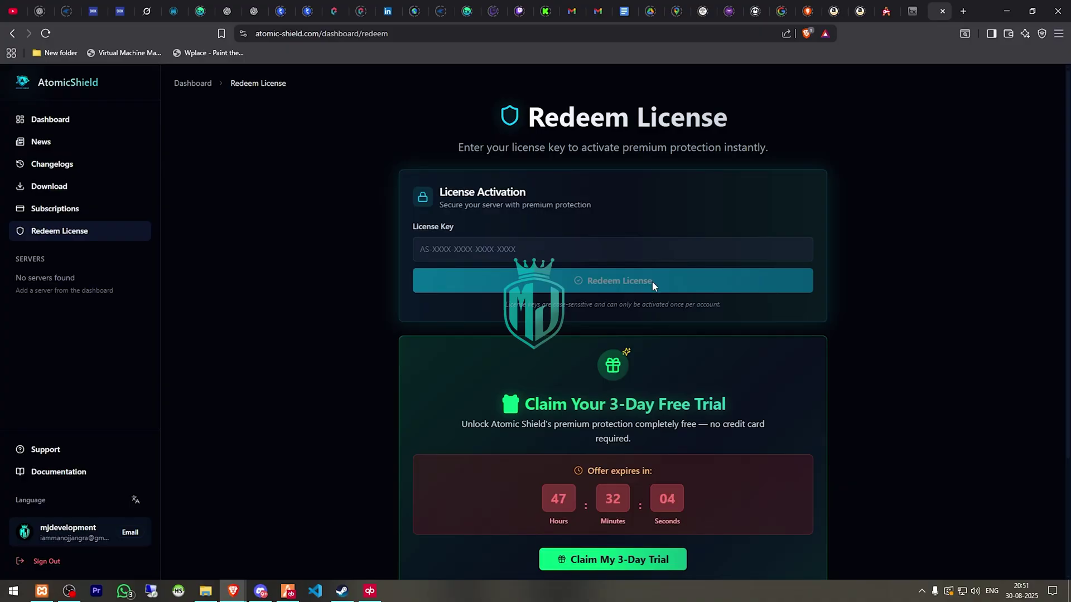
# Return to the dashboard overview and open the Add New Server form
pyautogui.click(74, 121)
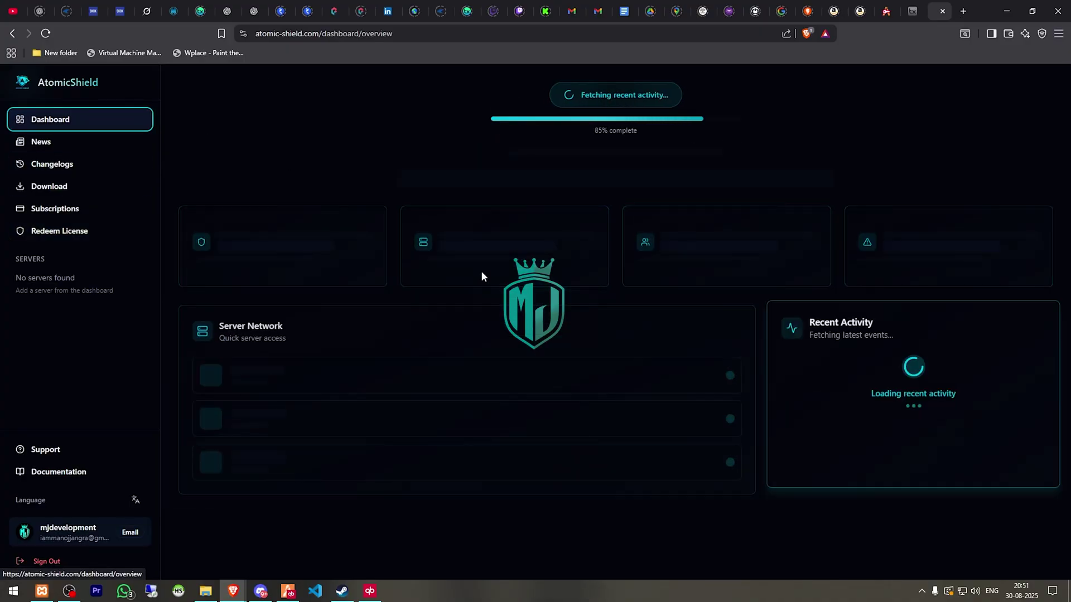
pyautogui.scroll(-3, 480, 270)
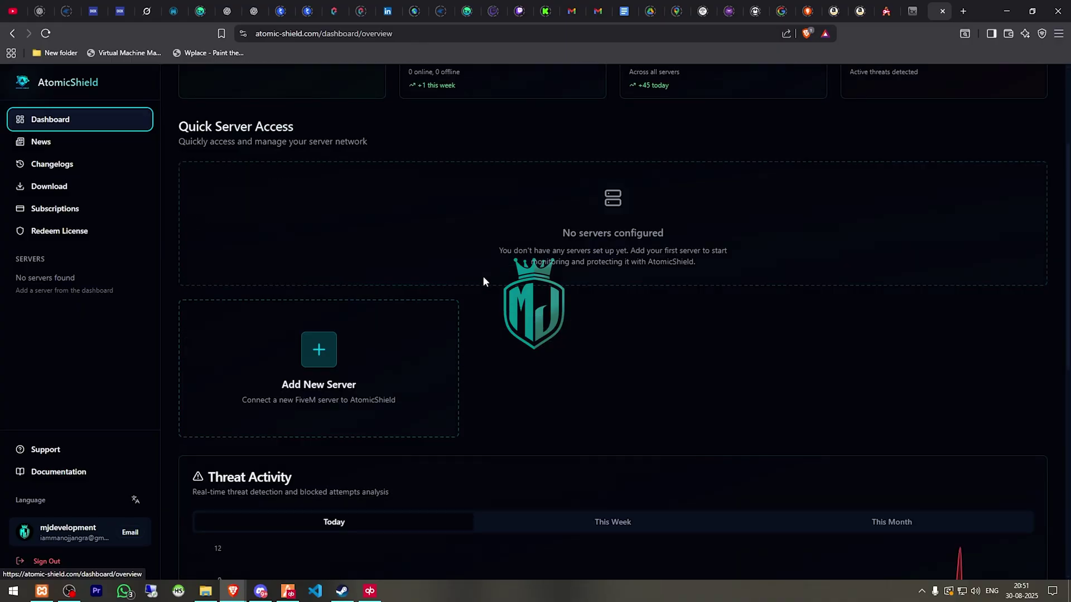
pyautogui.scroll(-2, 483, 275)
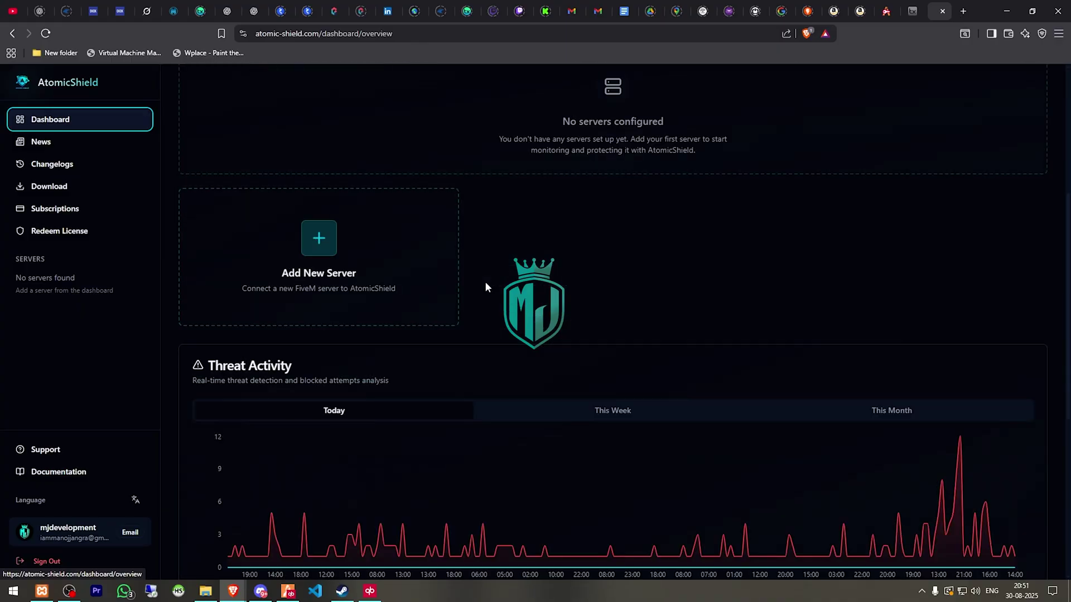
pyautogui.click(343, 251)
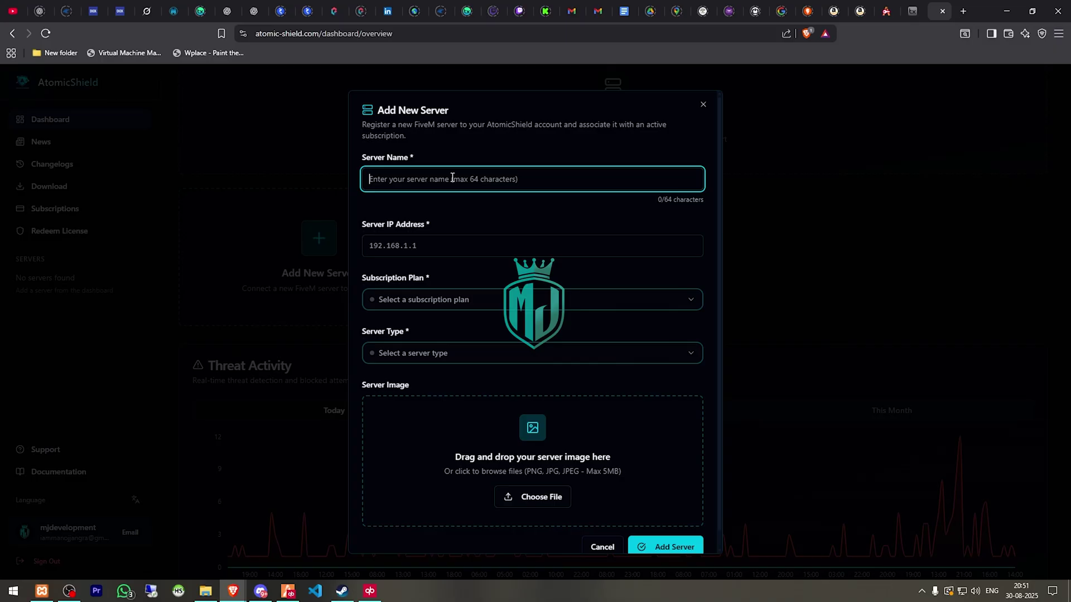
# Name the new server MJ DEV and choose the Lifetime 9999 days plan
pyautogui.write('MJ DEV')
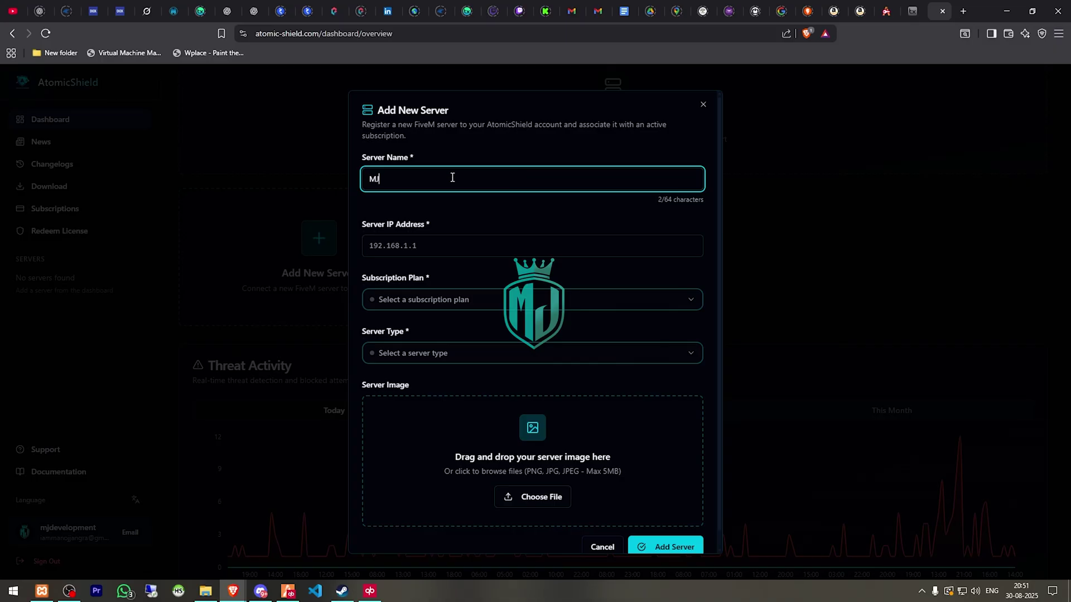
pyautogui.click(410, 254)
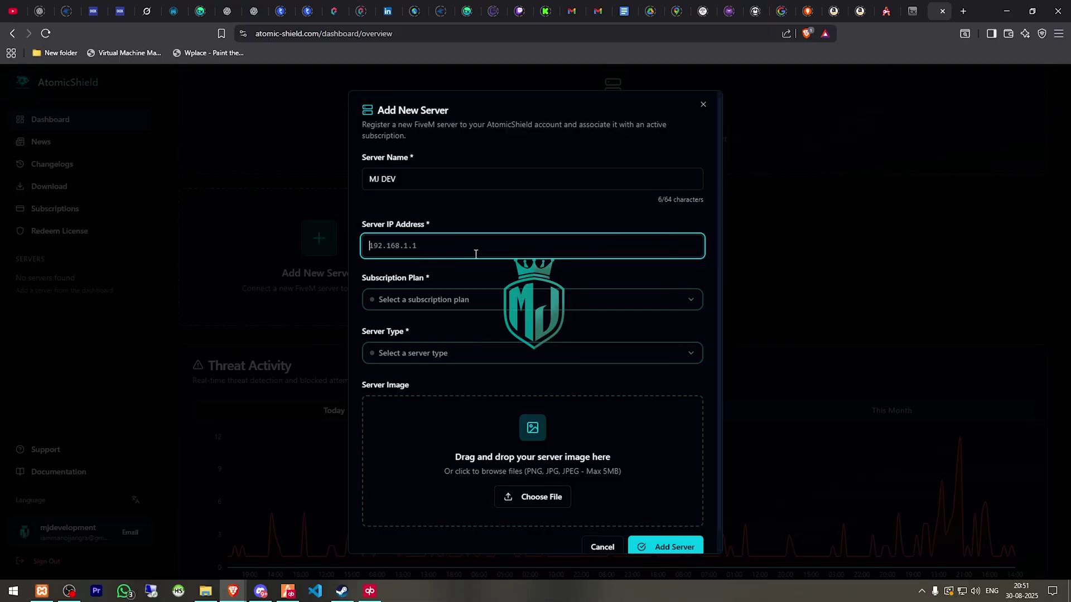
pyautogui.click(453, 295)
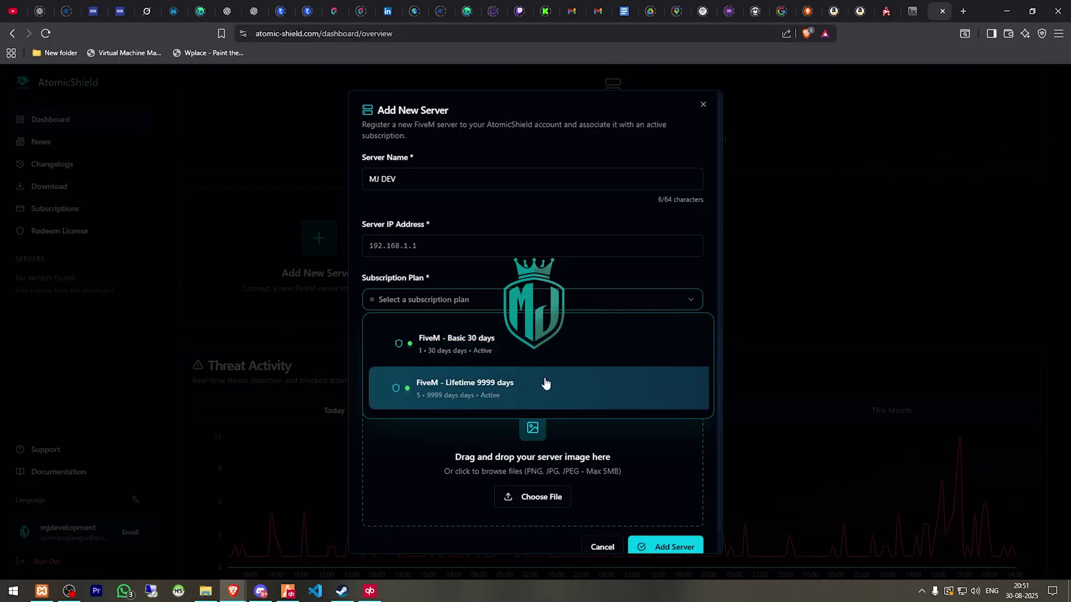
pyautogui.click(490, 377)
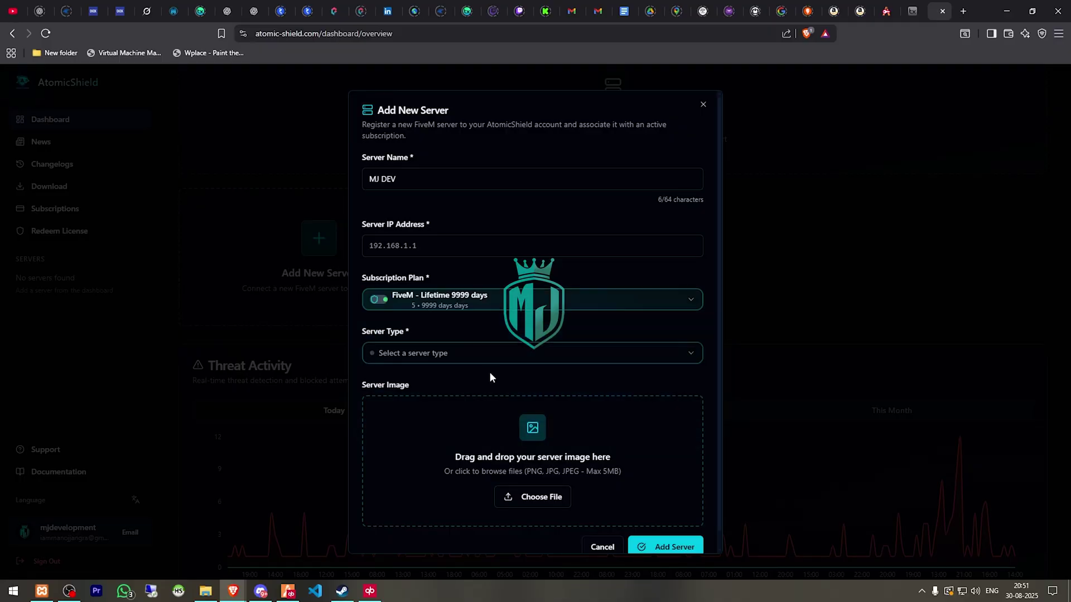
# Set the server type to FiveM, attach the server image, and submit MJ DEV
pyautogui.click(457, 358)
pyautogui.click(454, 400)
pyautogui.scroll(-1, 543, 454)
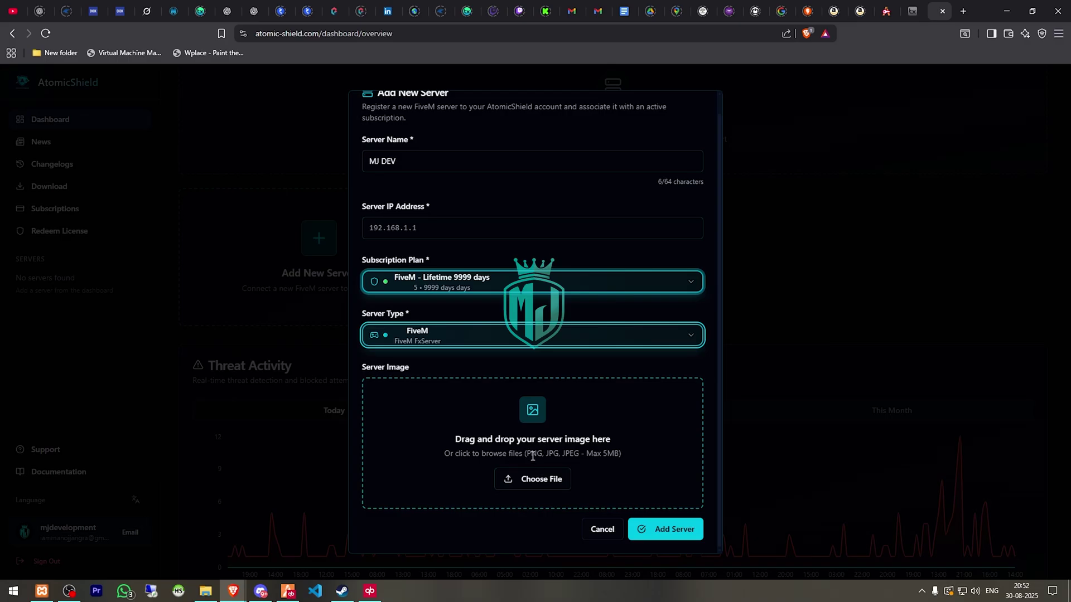
pyautogui.hotkey('ctrl', 'v')
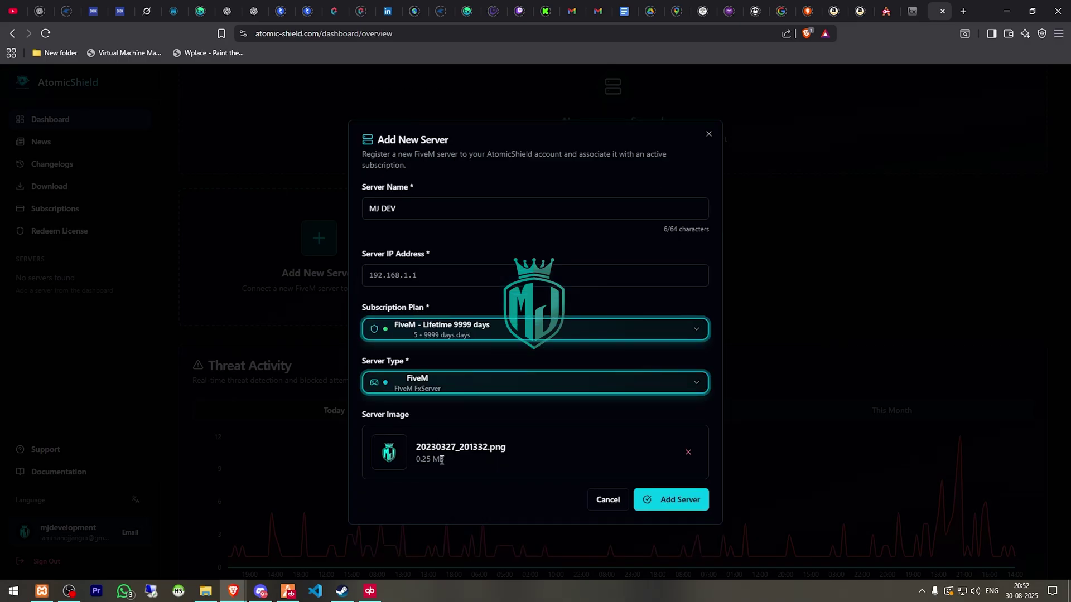
pyautogui.click(425, 278)
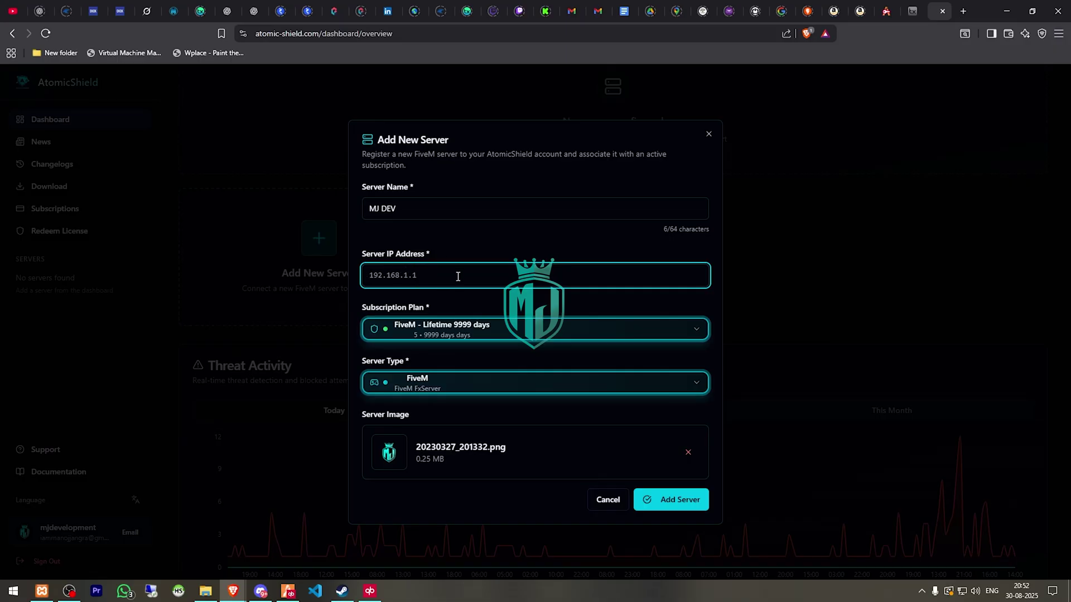
pyautogui.click(691, 500)
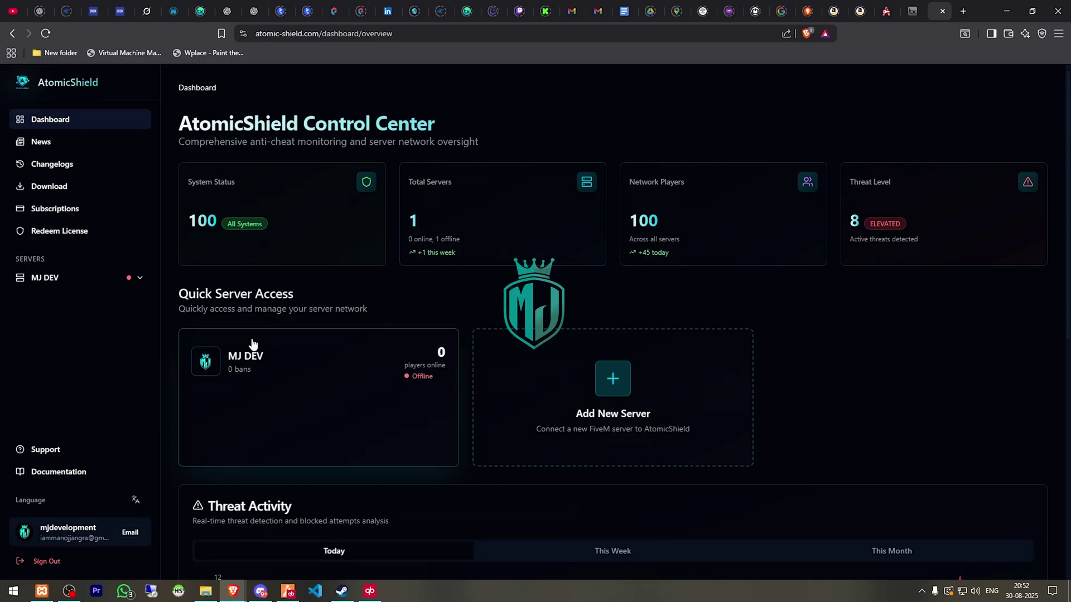
# Download the Atomic Shield Resource v2.0 zip from the Download page and open it
pyautogui.click(78, 186)
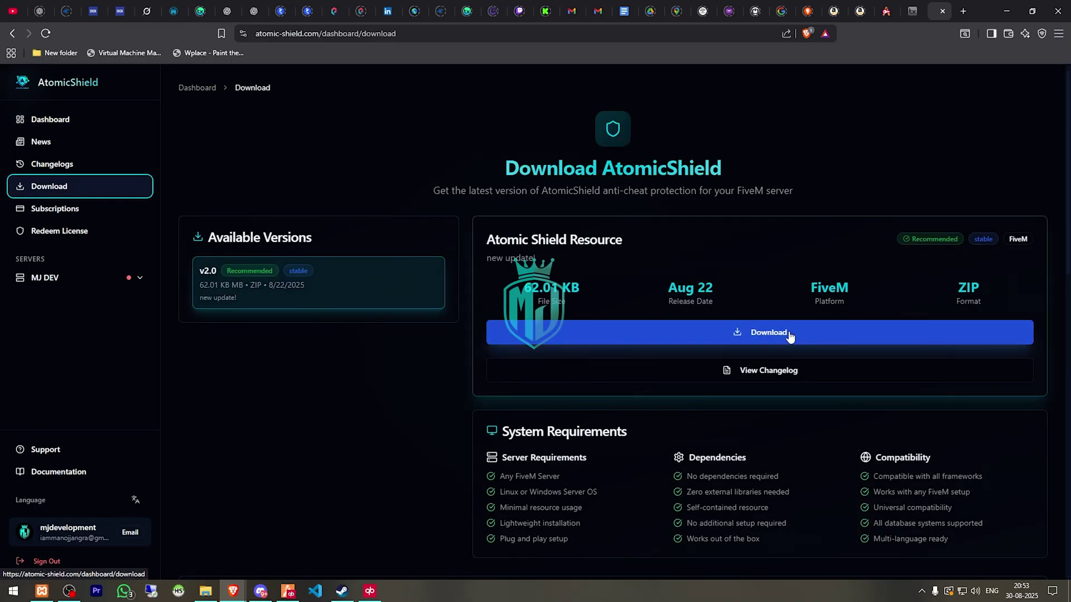
pyautogui.click(789, 335)
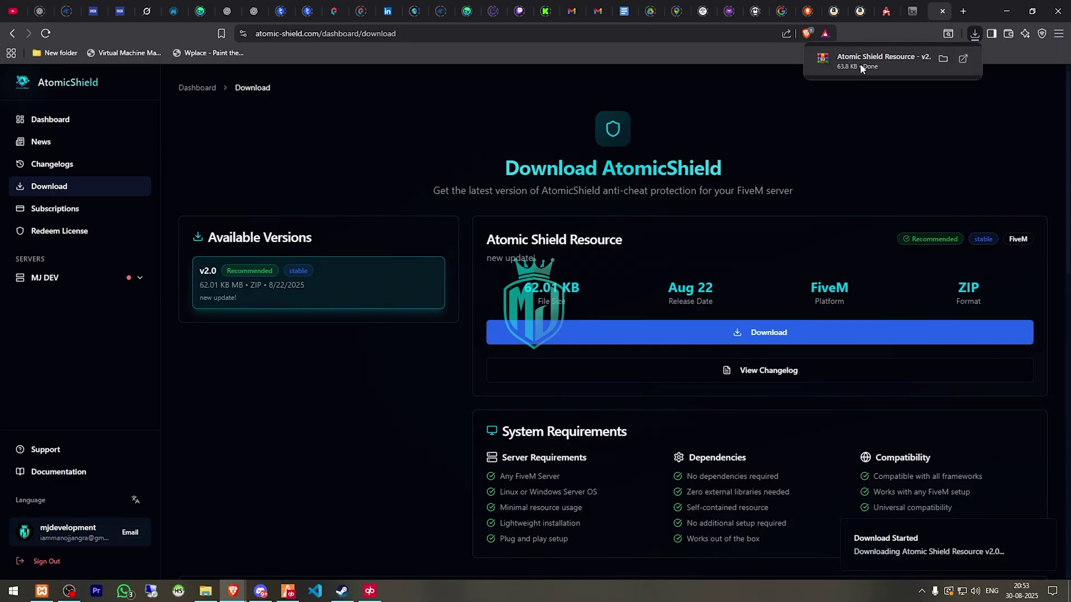
pyautogui.click(862, 65)
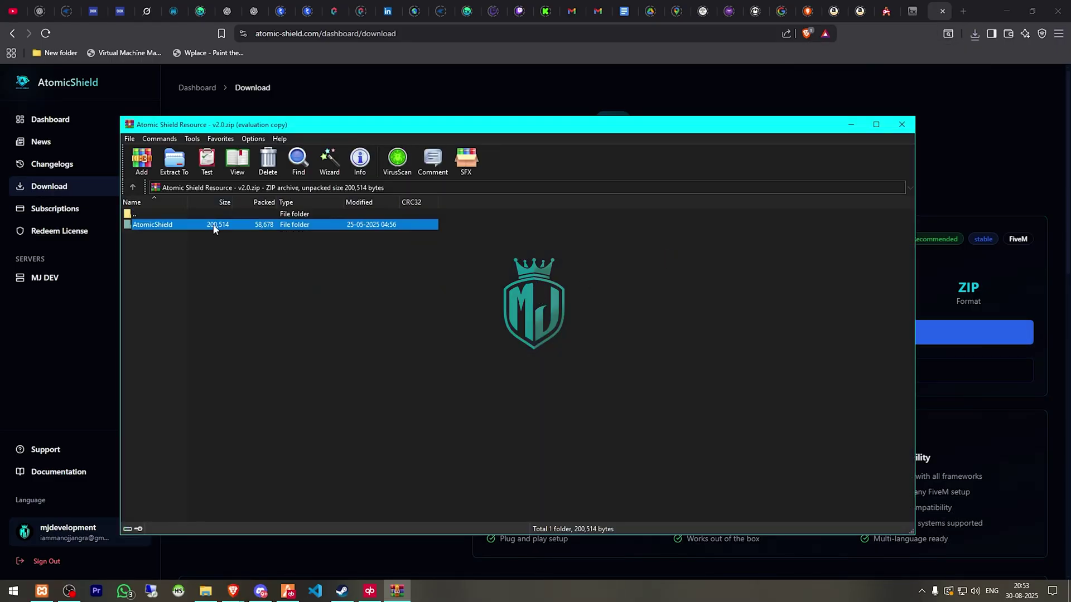
# Drop the AtomicShield folder into resources, then open server.cfg from QBCore_9DA2E2.base
pyautogui.click(205, 593)
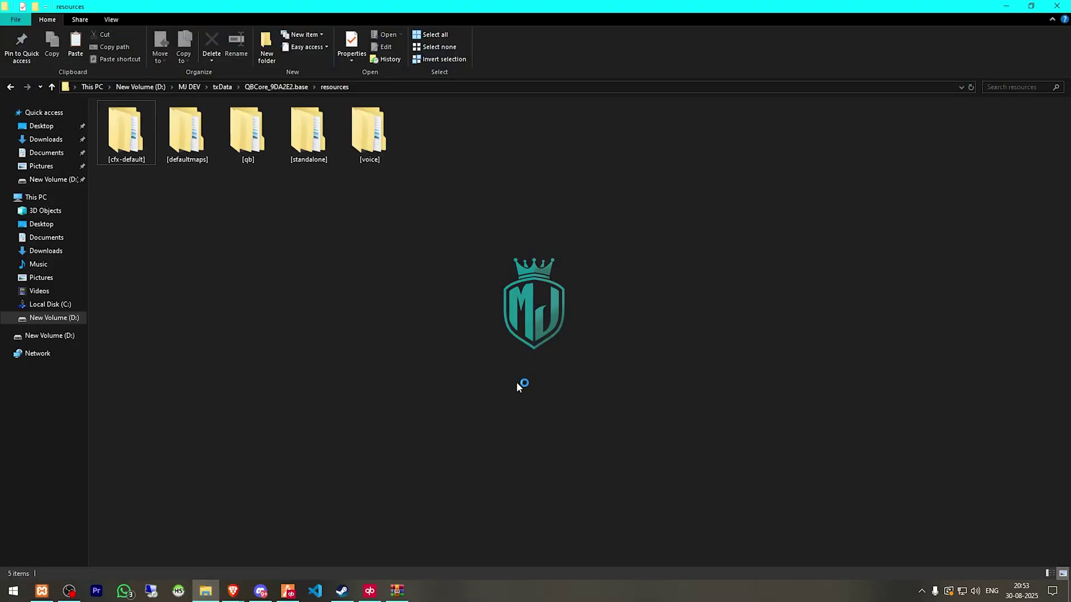
pyautogui.click(415, 136)
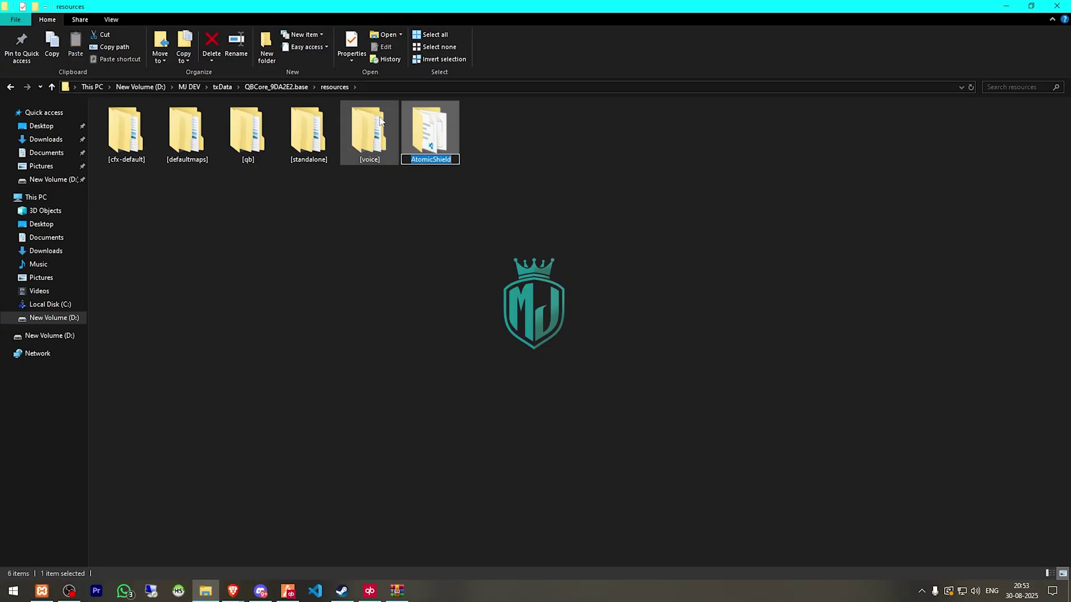
pyautogui.click(307, 86)
pyautogui.doubleClick(360, 127)
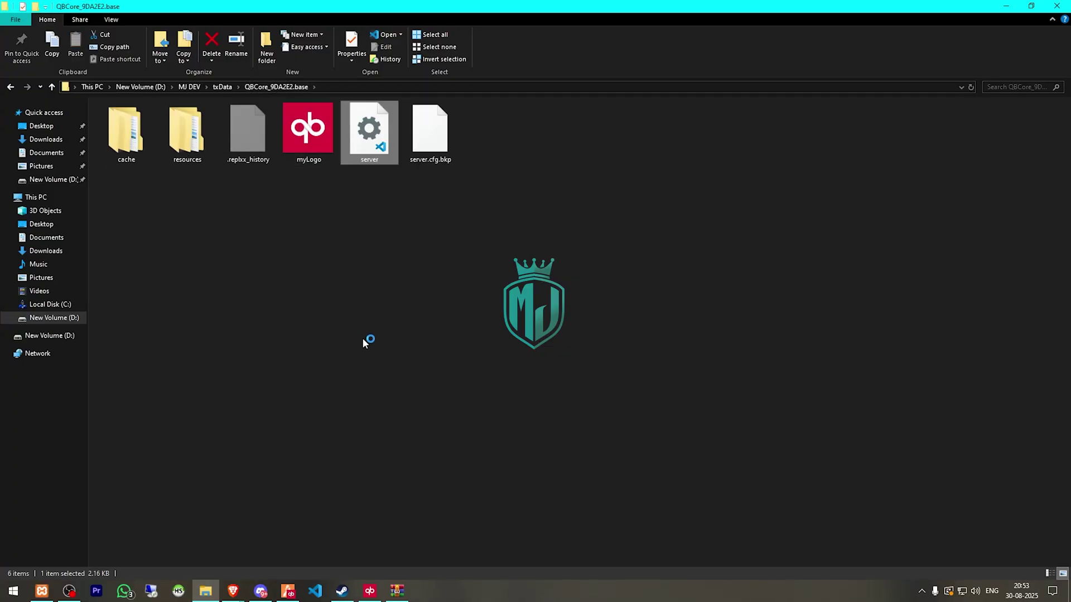
# Add 'ensure AtomicShield' on line 45 of server.cfg, right after the UseTarget setting
pyautogui.scroll(-9, 161, 444)
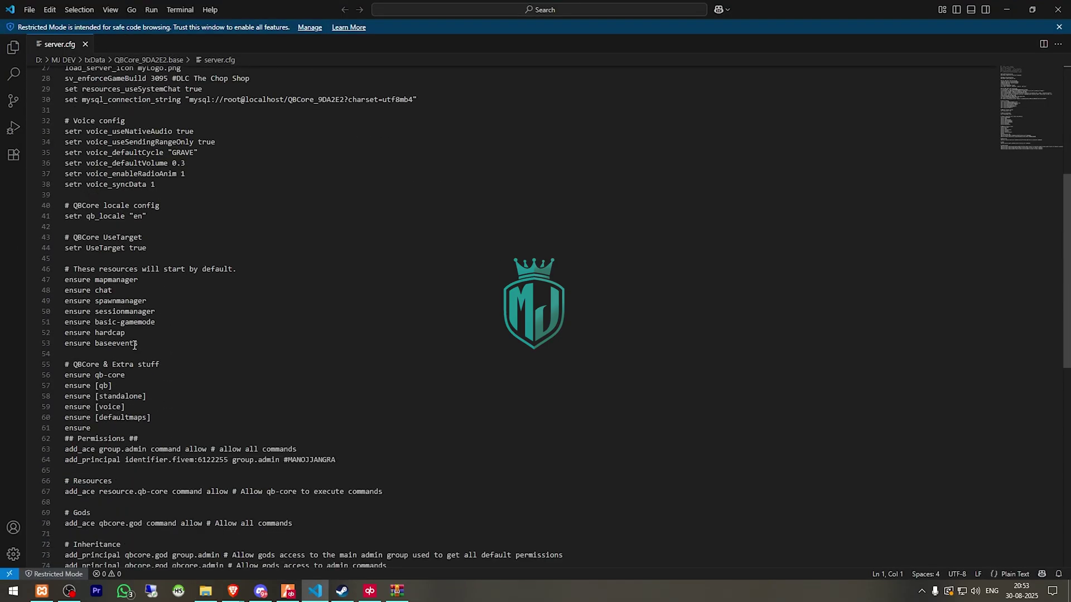
pyautogui.click(129, 260)
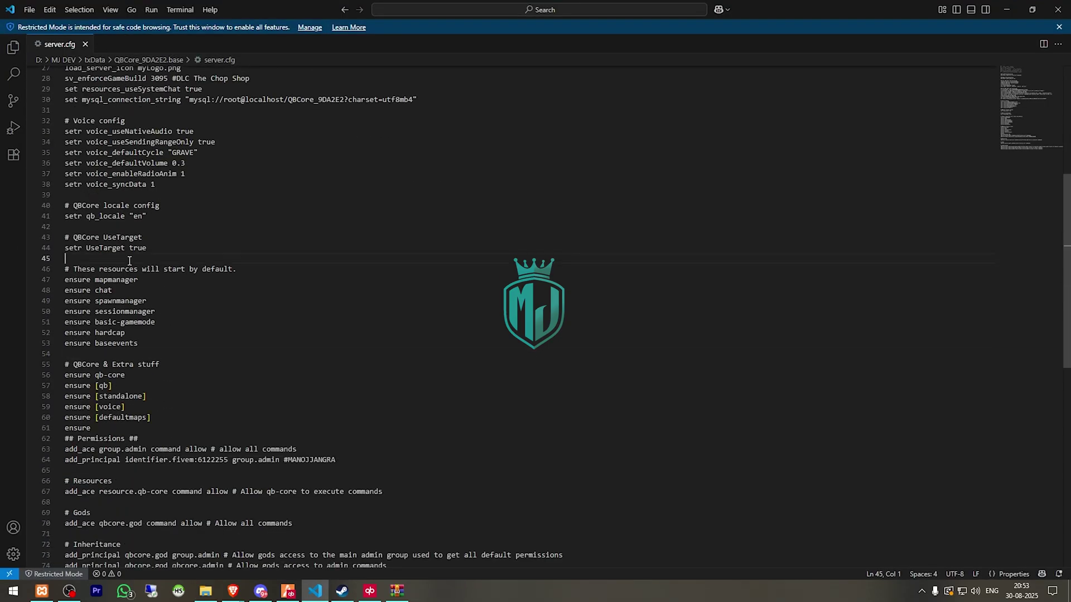
pyautogui.write('ensure AtomicShield')
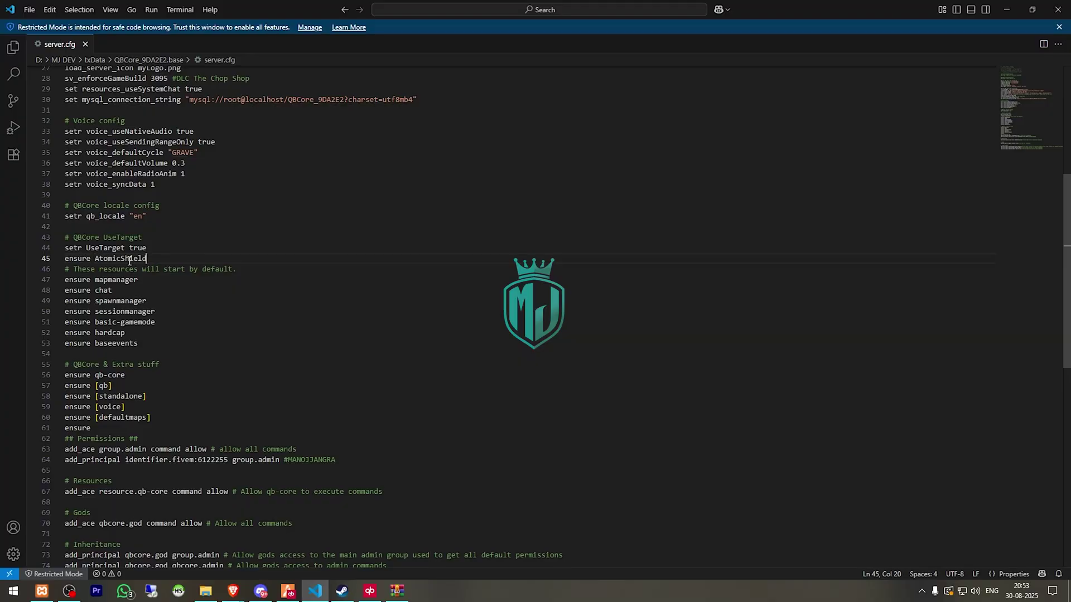
pyautogui.click(1007, 10)
# Open resources and then the AtomicShield folder to check its fxmanifest and server.key
pyautogui.doubleClick(187, 131)
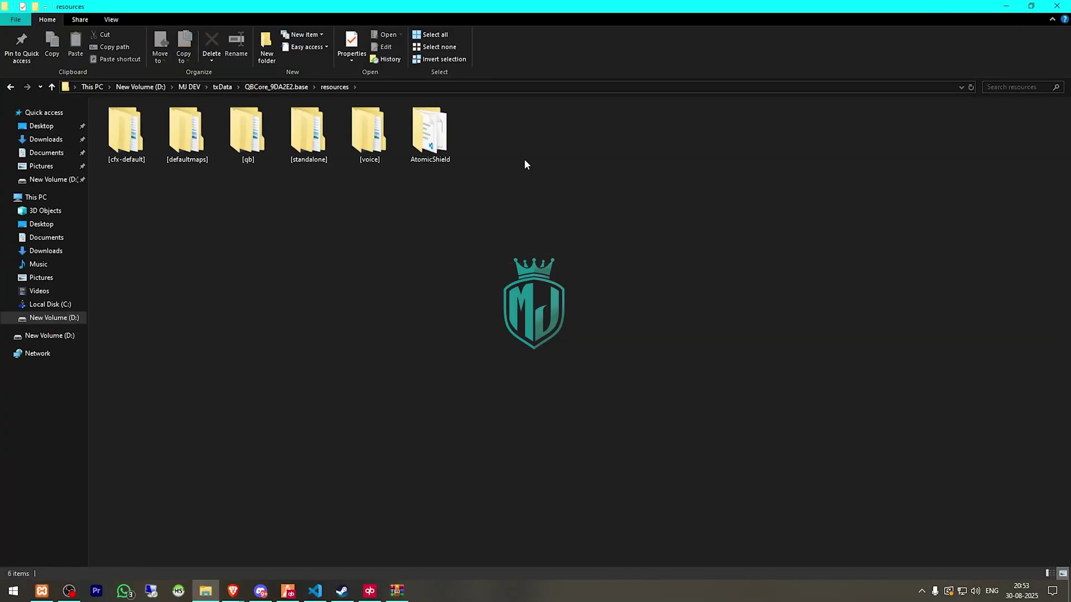
pyautogui.click(427, 148)
pyautogui.doubleClick(427, 147)
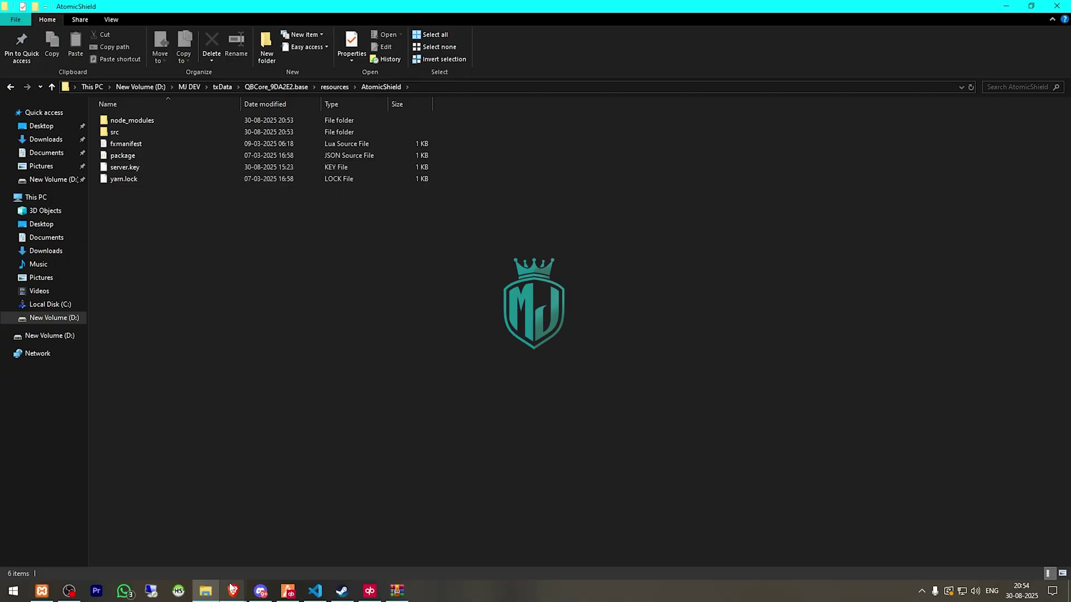
pyautogui.hotkey('alt', 'Tab')
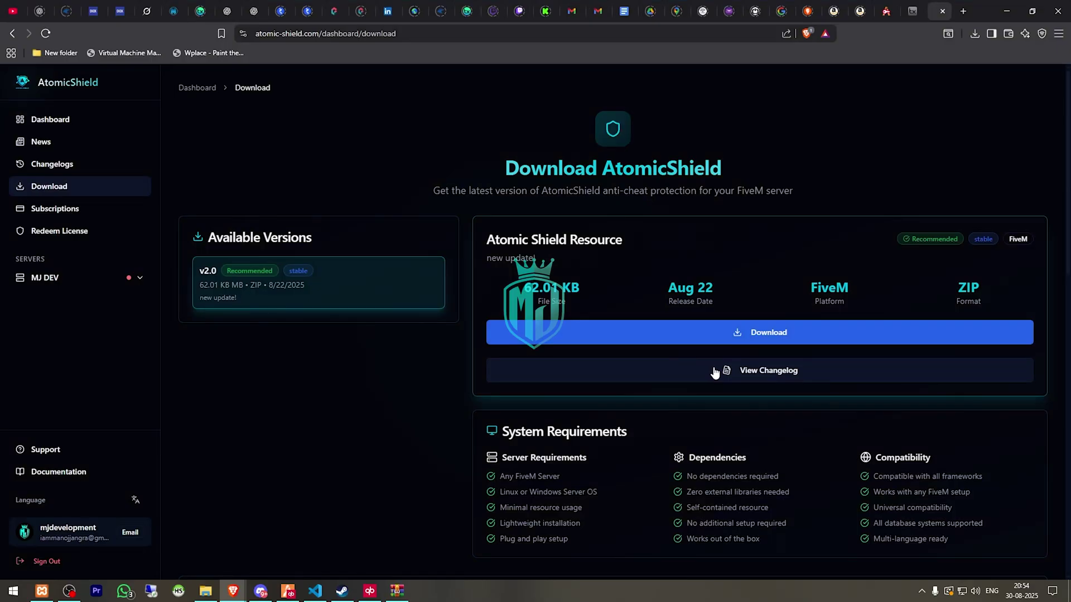
# Expand MJ DEV in the sidebar, open its dashboard, then its anticheat Configuration page
pyautogui.click(125, 278)
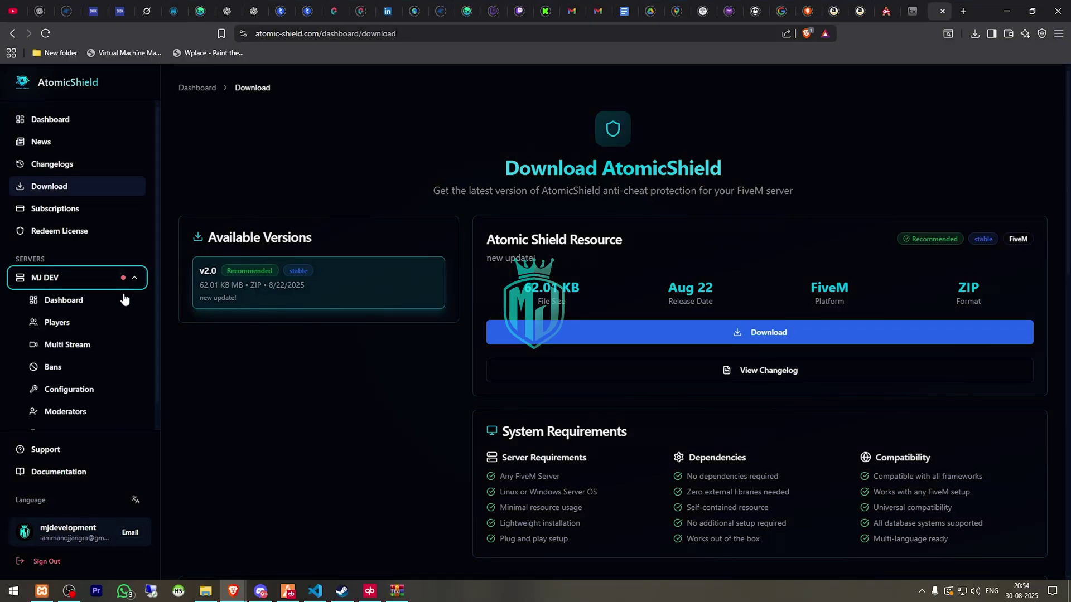
pyautogui.click(100, 300)
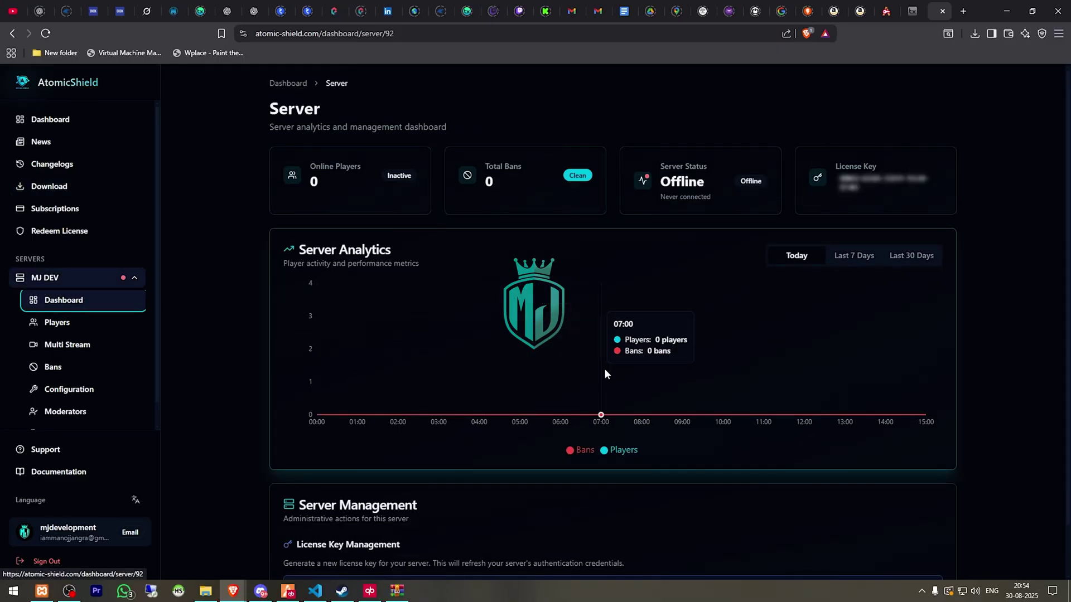
pyautogui.scroll(-1, 557, 330)
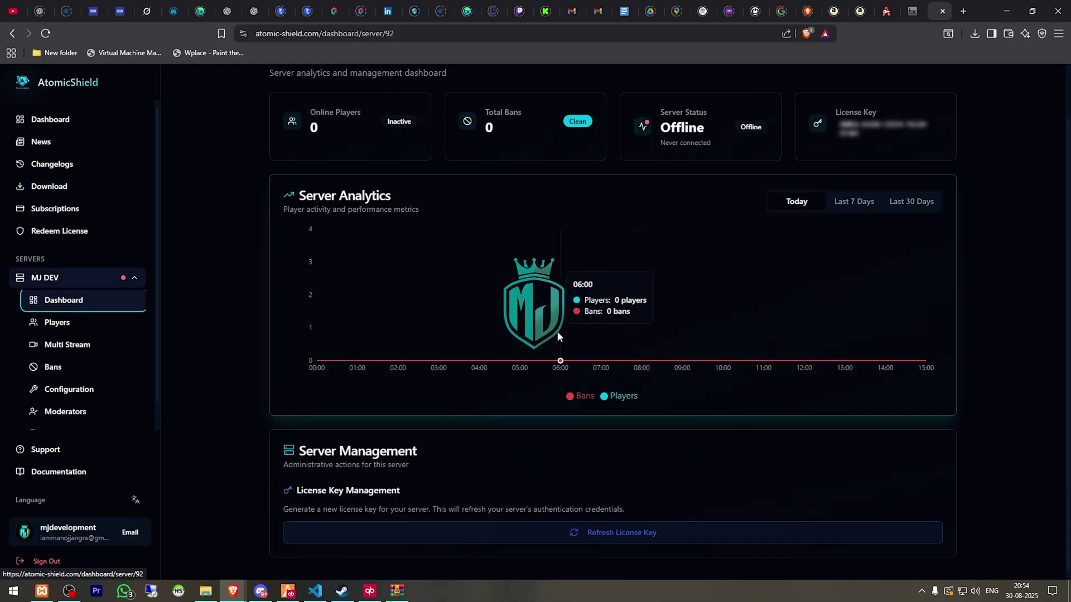
pyautogui.click(123, 389)
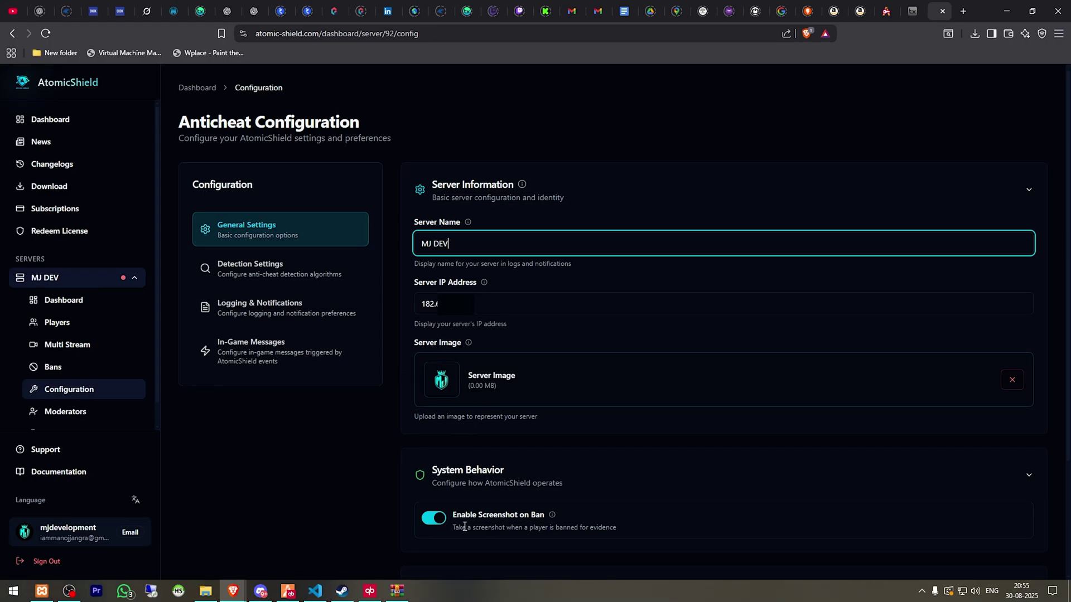
# Review Detection Settings, including Allowed FiveM Plugins, then open Logging & Notifications
pyautogui.scroll(-3, 524, 493)
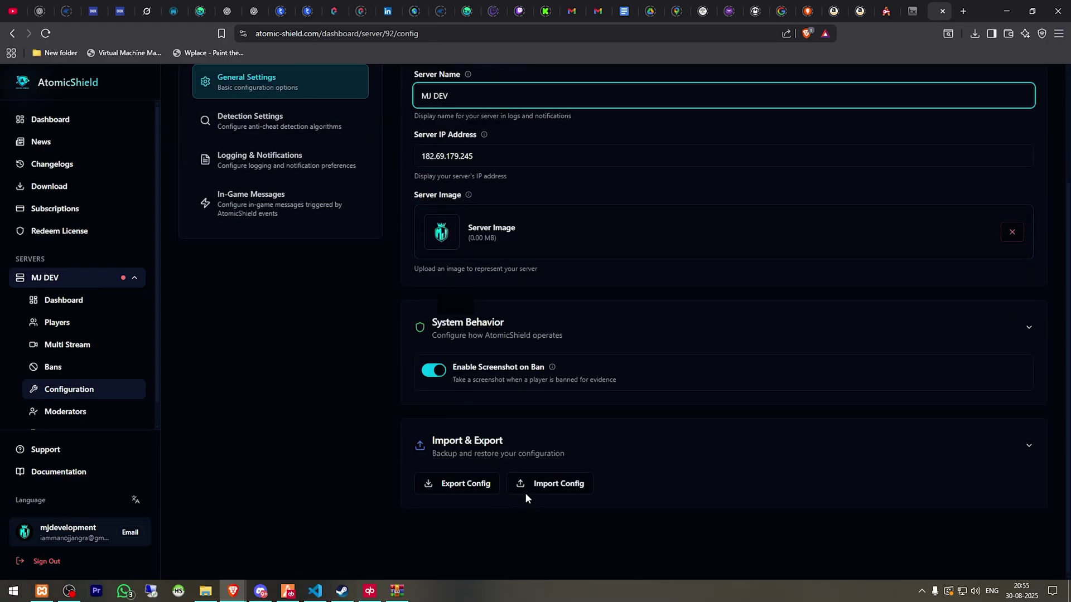
pyautogui.scroll(3, 525, 493)
pyautogui.click(282, 273)
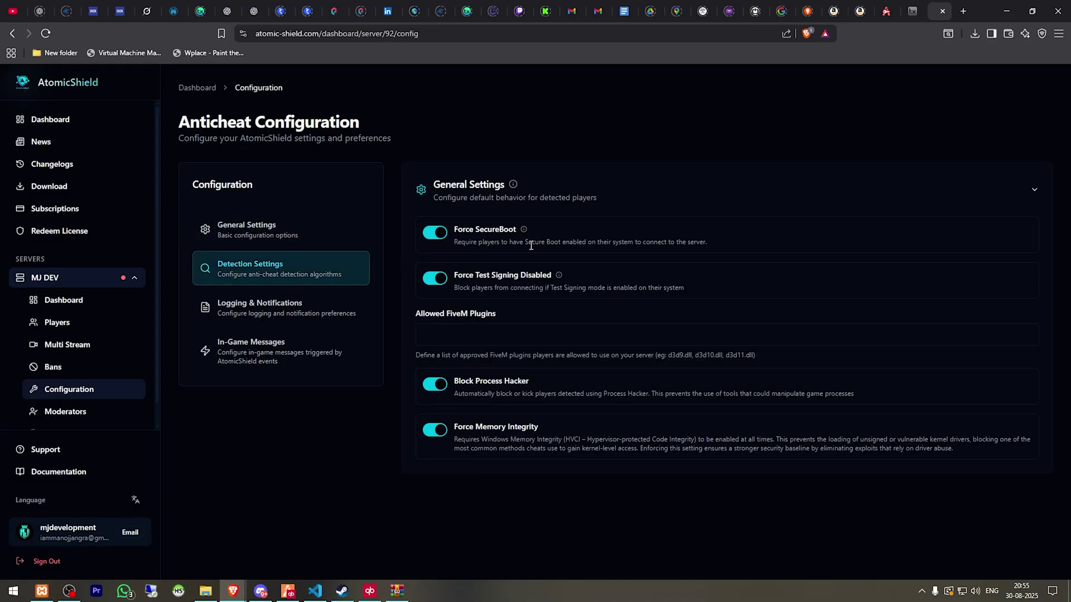
pyautogui.click(519, 336)
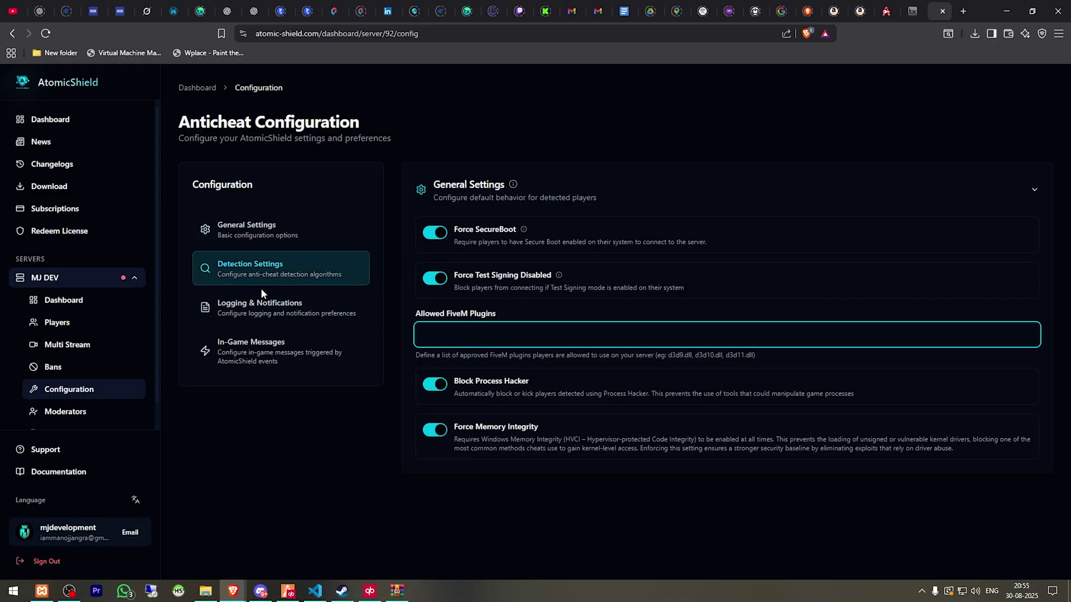
pyautogui.click(265, 308)
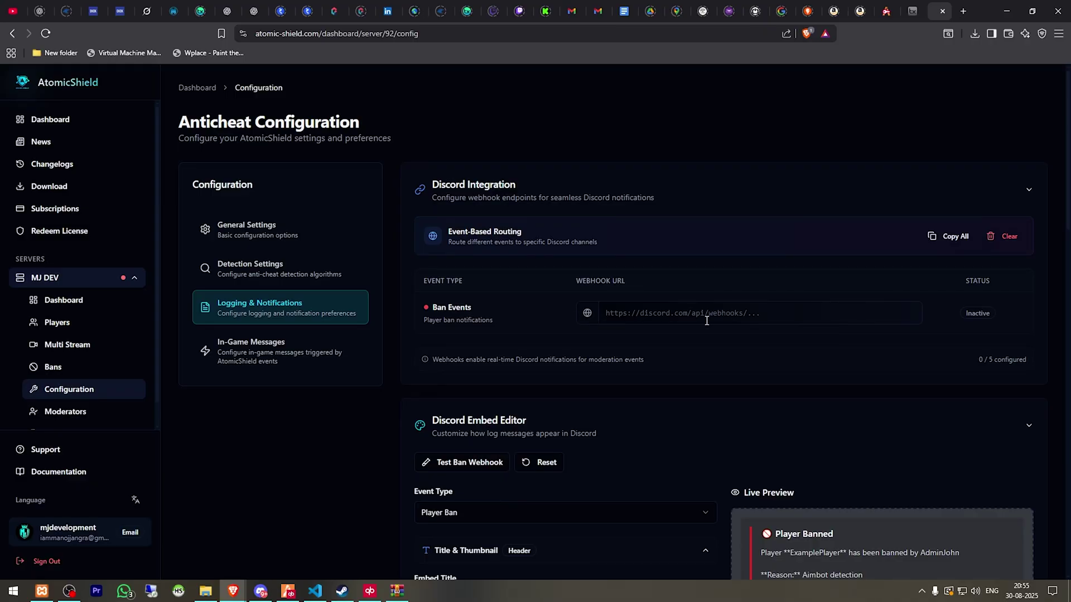
# Review the embed title and thumbnail fields, and set the Discord embed colour to cyan #00ffff
pyautogui.scroll(-5, 704, 306)
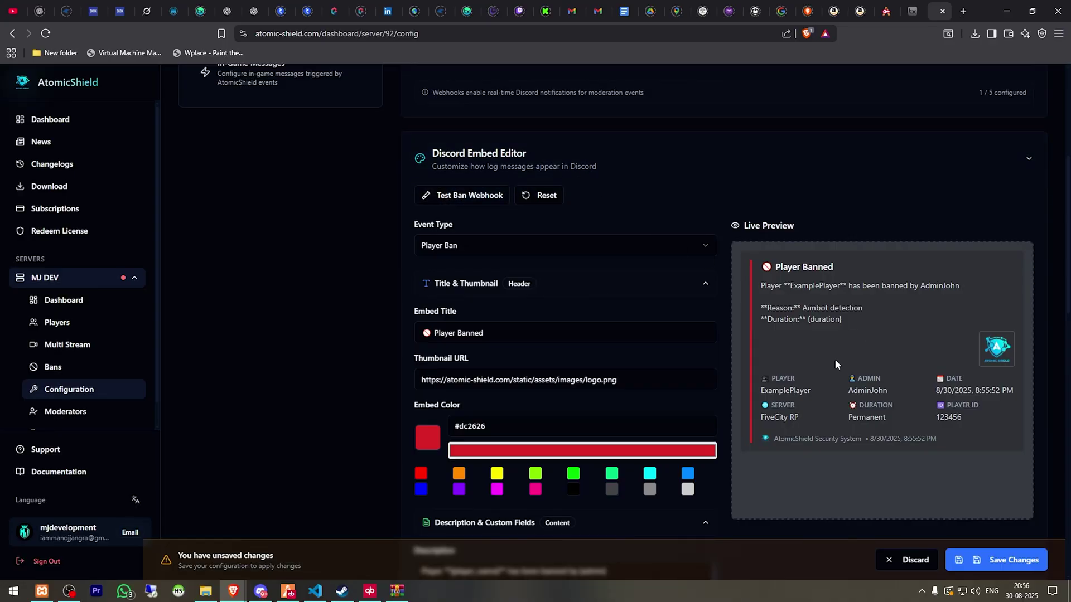
pyautogui.click(536, 328)
pyautogui.hotkey('ctrl', 'shift', 'Left')
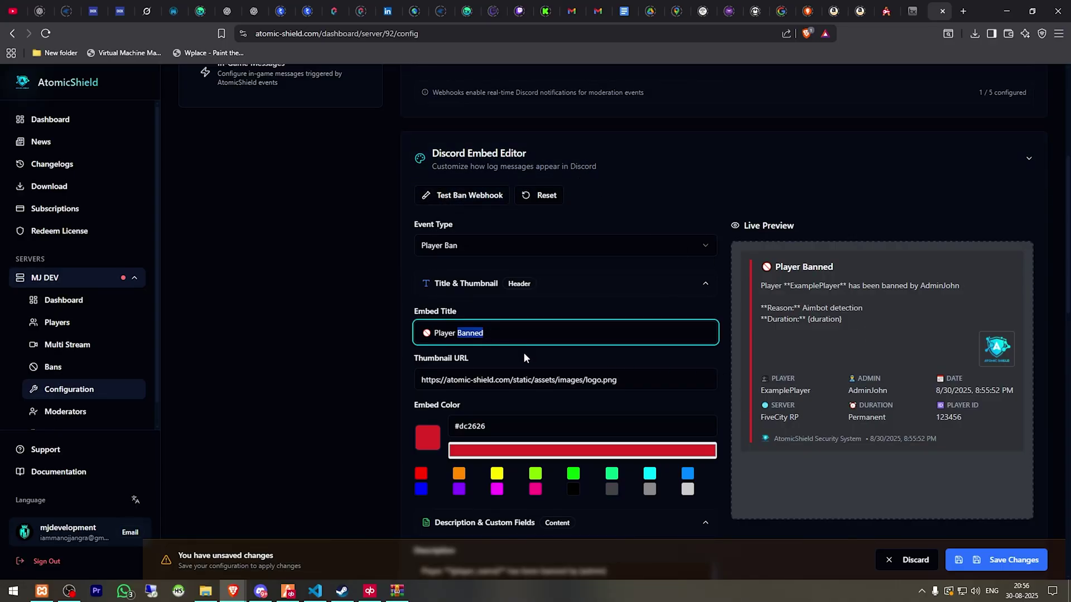
pyautogui.click(543, 378)
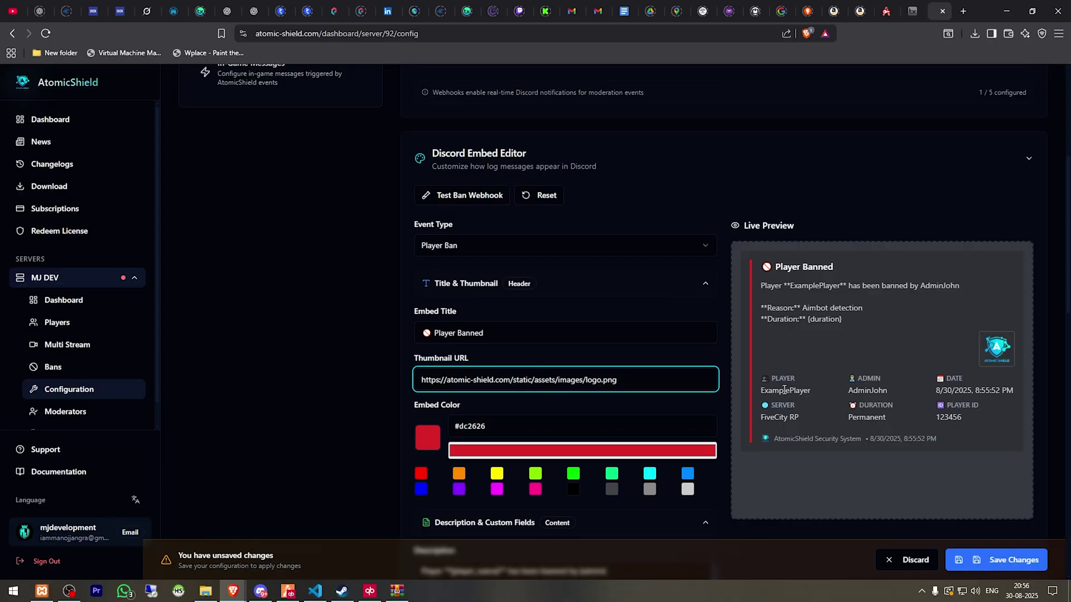
pyautogui.click(612, 474)
pyautogui.click(649, 474)
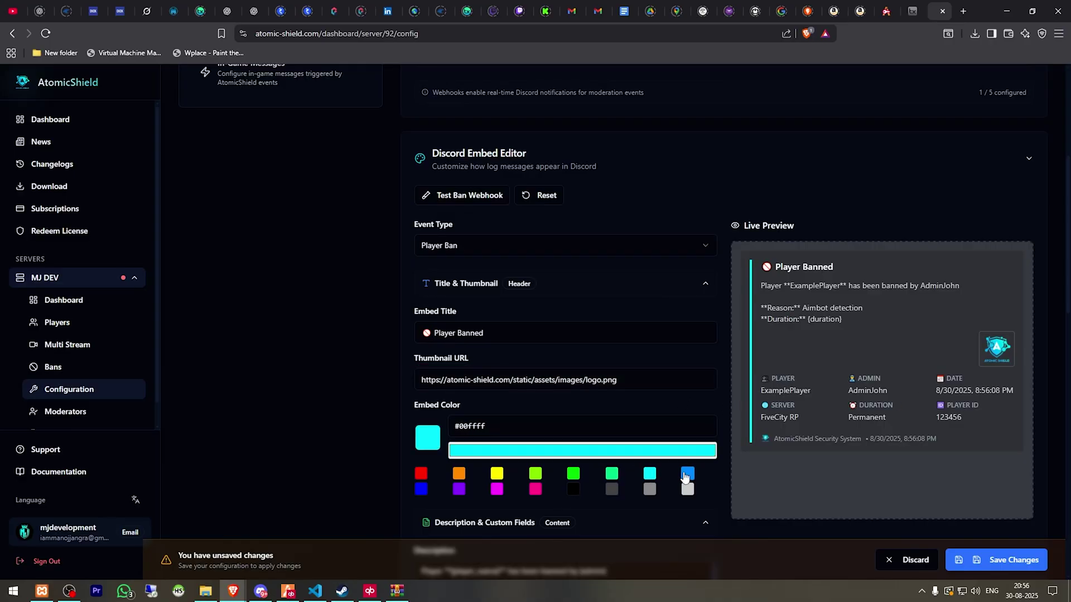
# Save the configuration changes, check the server's audit logs, and return to the dashboard
pyautogui.scroll(-5, 812, 371)
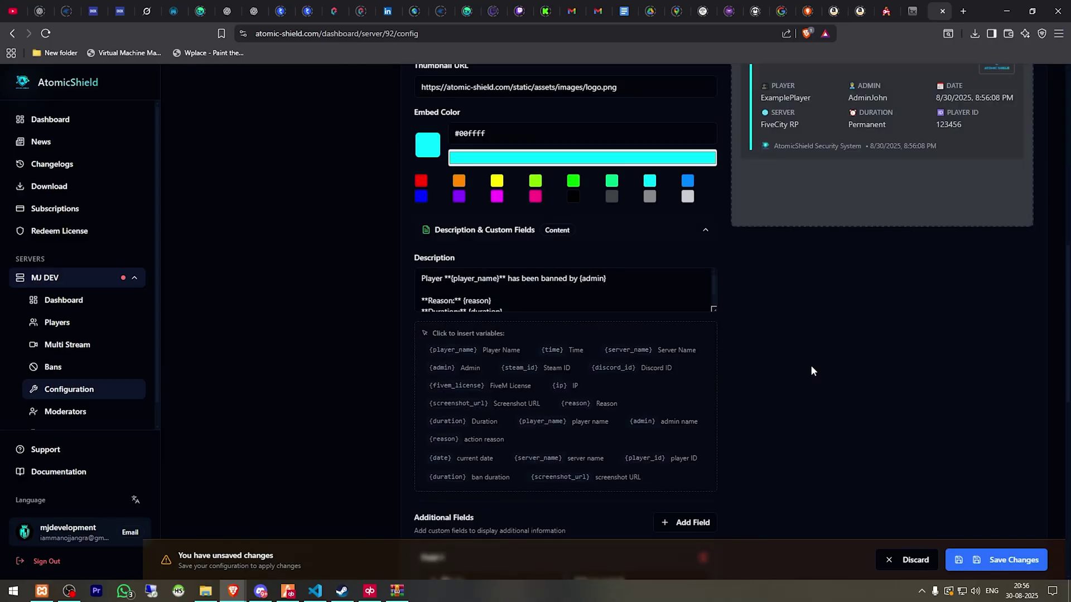
pyautogui.click(1010, 565)
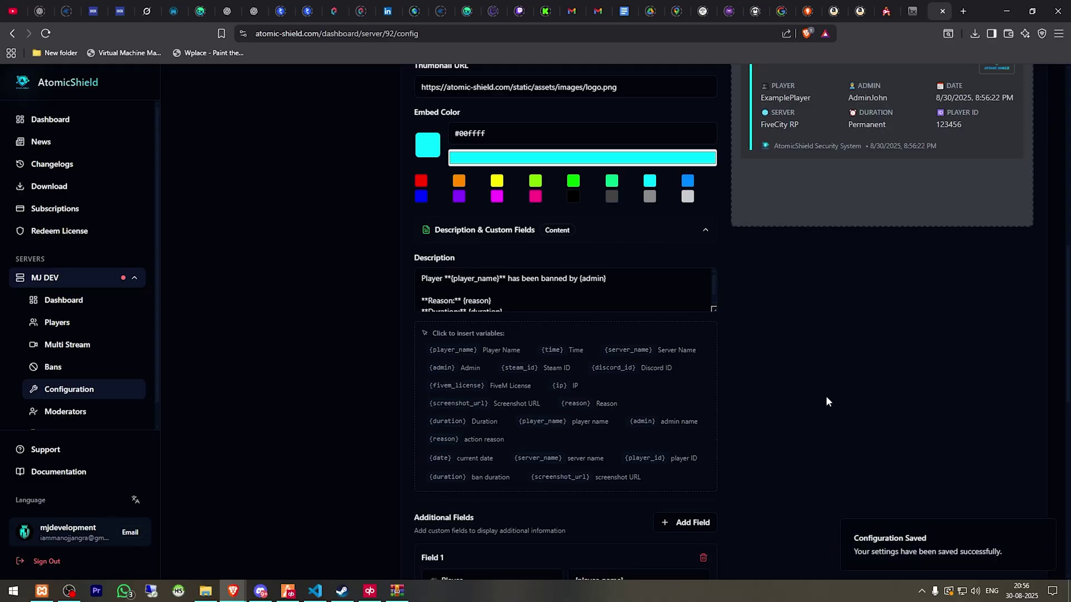
pyautogui.click(103, 420)
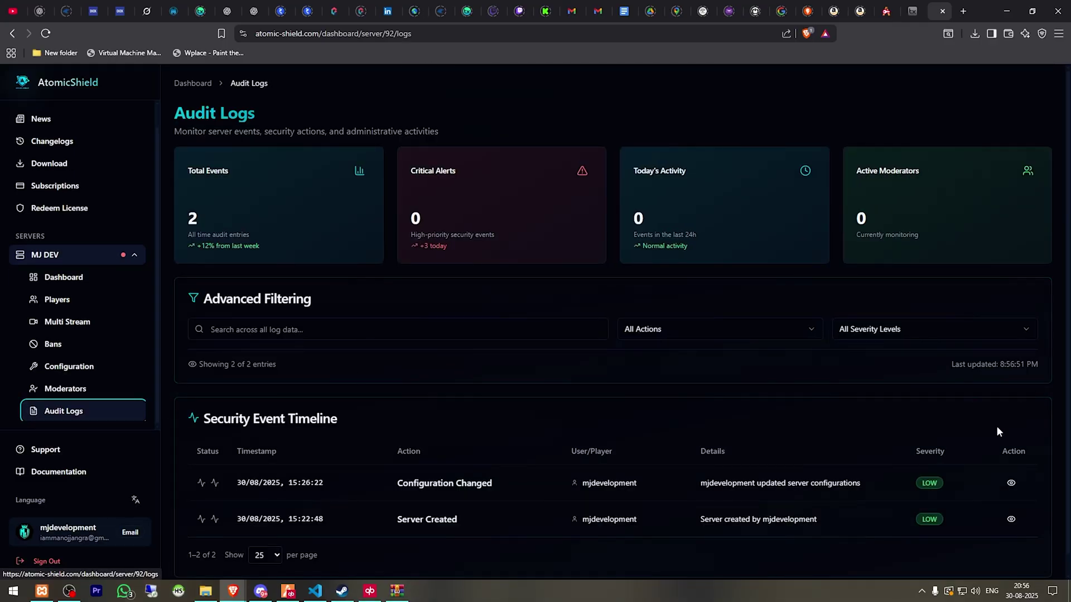
pyautogui.click(117, 281)
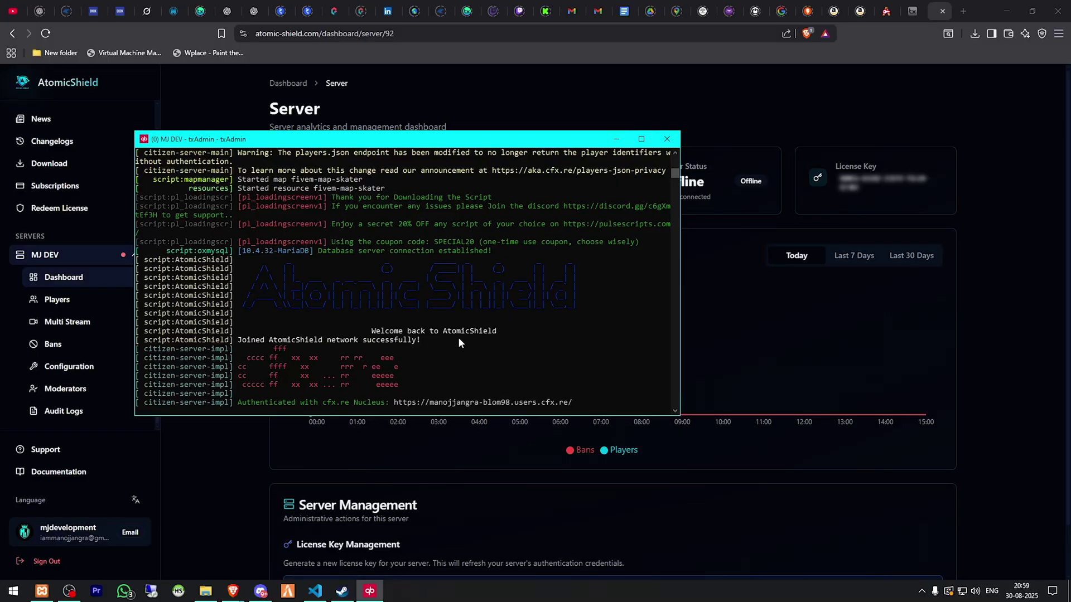
# Minimize the txAdmin server console window after confirming AtomicShield joined its network
pyautogui.click(616, 139)
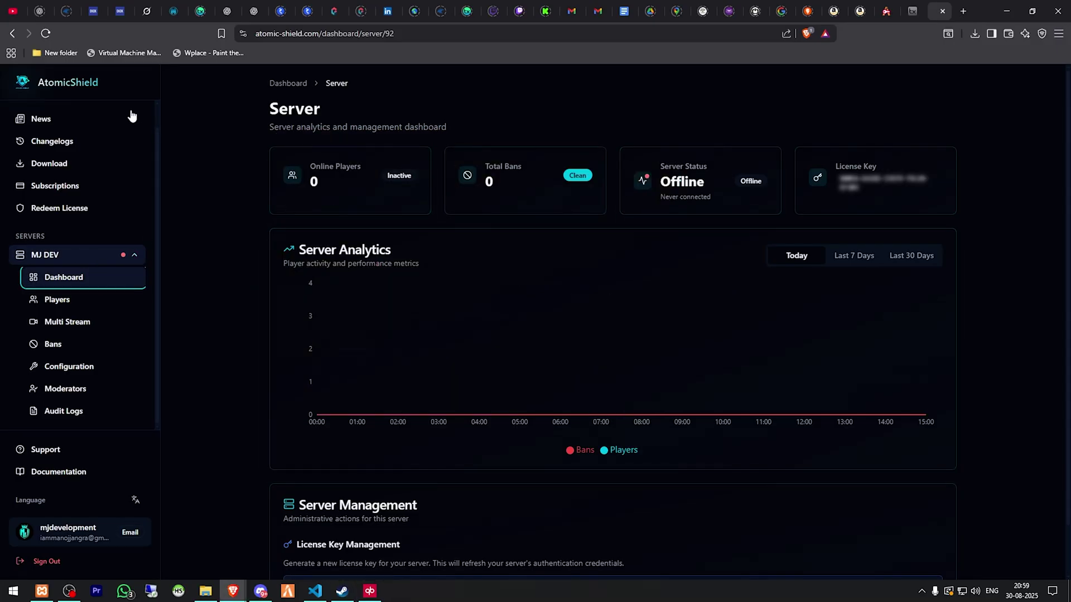
# Reload the MJ DEV dashboard page so the server status shows Online
pyautogui.click(46, 34)
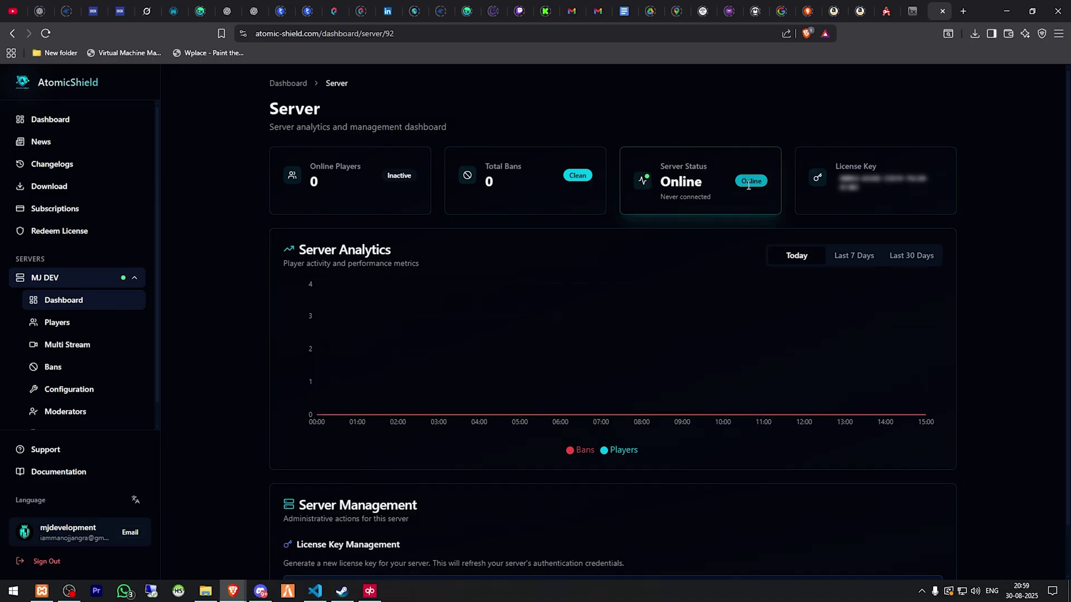
pyautogui.scroll(-1, 563, 360)
pyautogui.scroll(1, 563, 359)
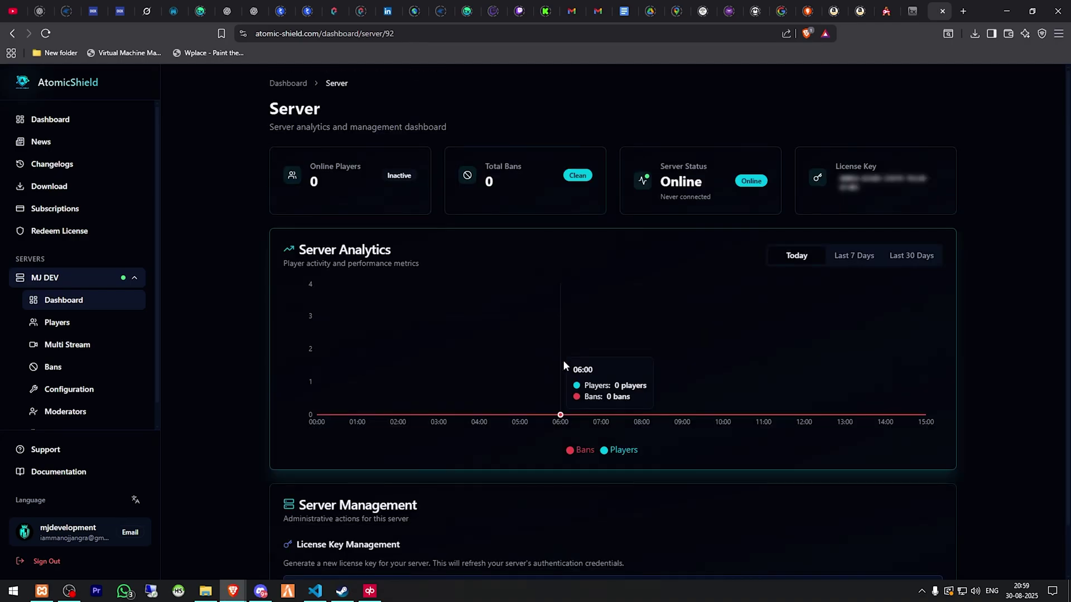